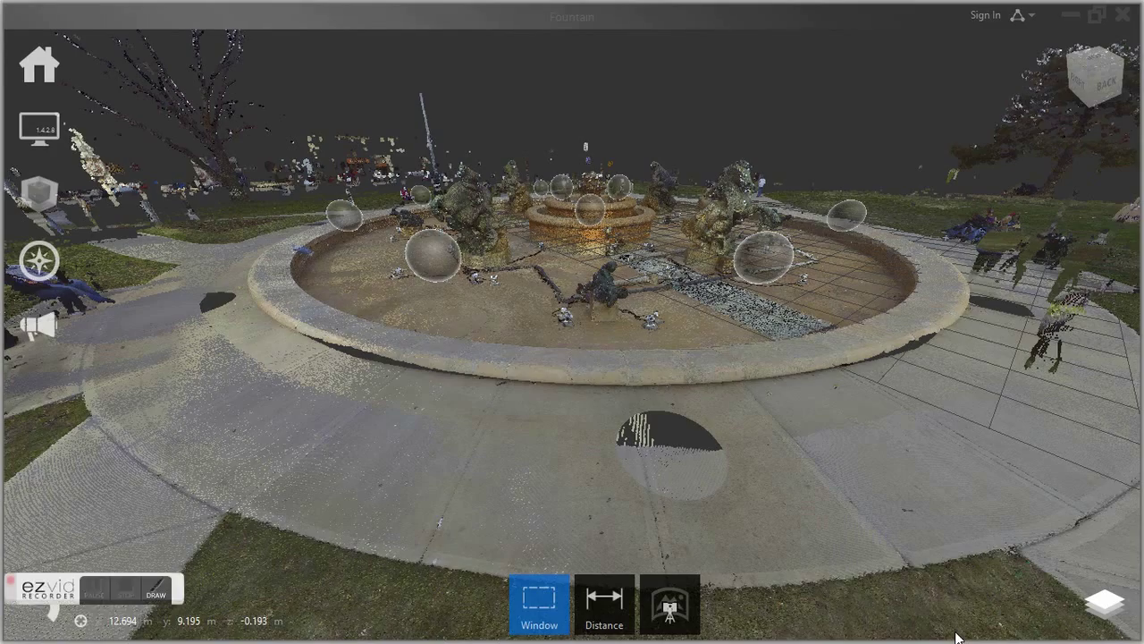
Orbit to a top-down view of the fountain and box one statue in the lower basin
left_click_drag(670, 236, 592, 427)
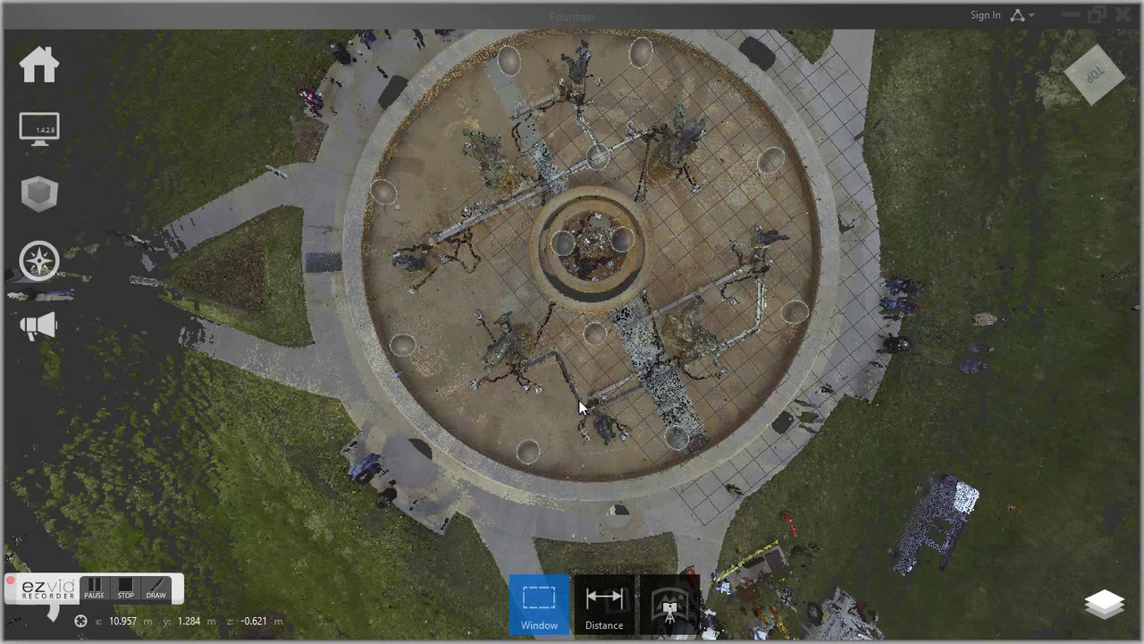
left_click_drag(579, 402, 641, 449)
Clip Outside to keep only the boxed statue, view it side-on, and box its ground strip
left_click(574, 601)
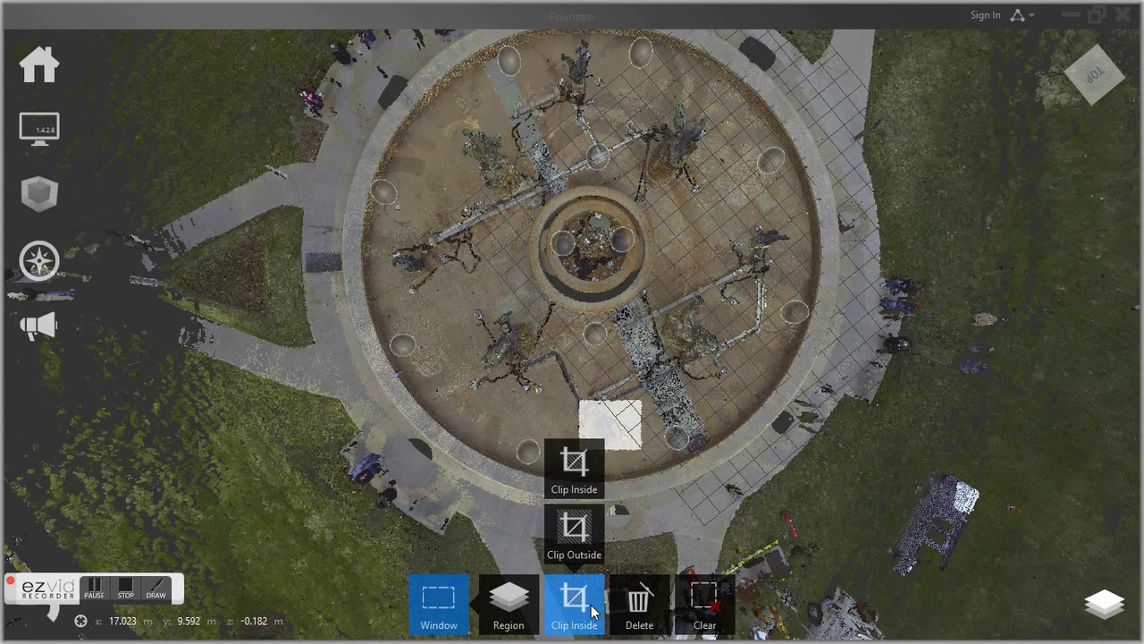
left_click(573, 532)
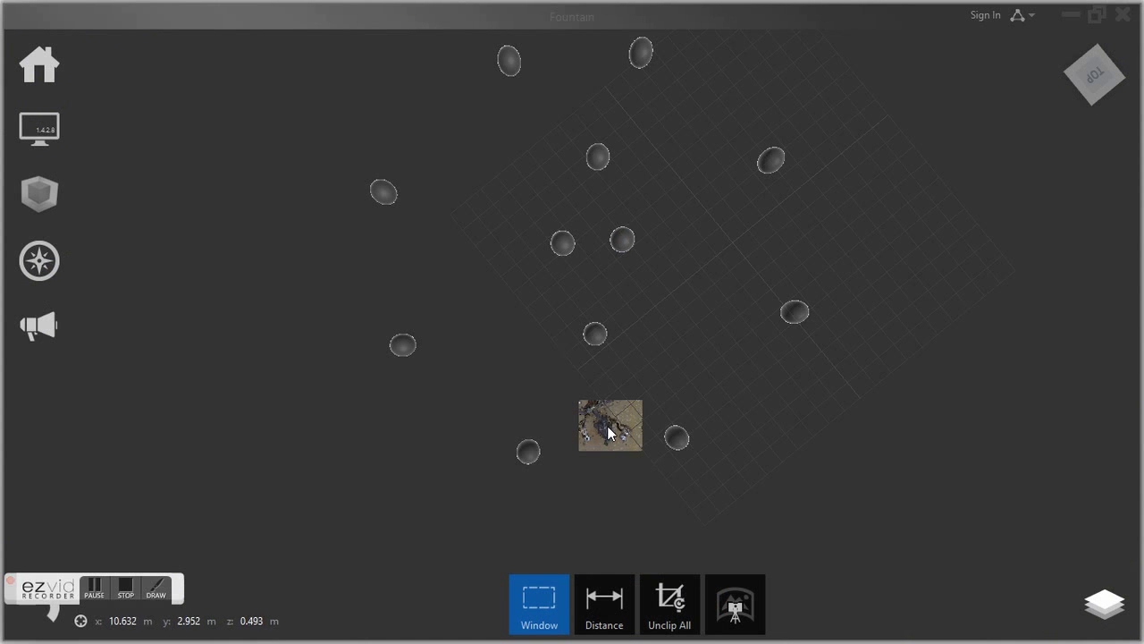
scroll(626, 419, "up", 3)
scroll(630, 417, "up", 2)
scroll(633, 451, "up", 1)
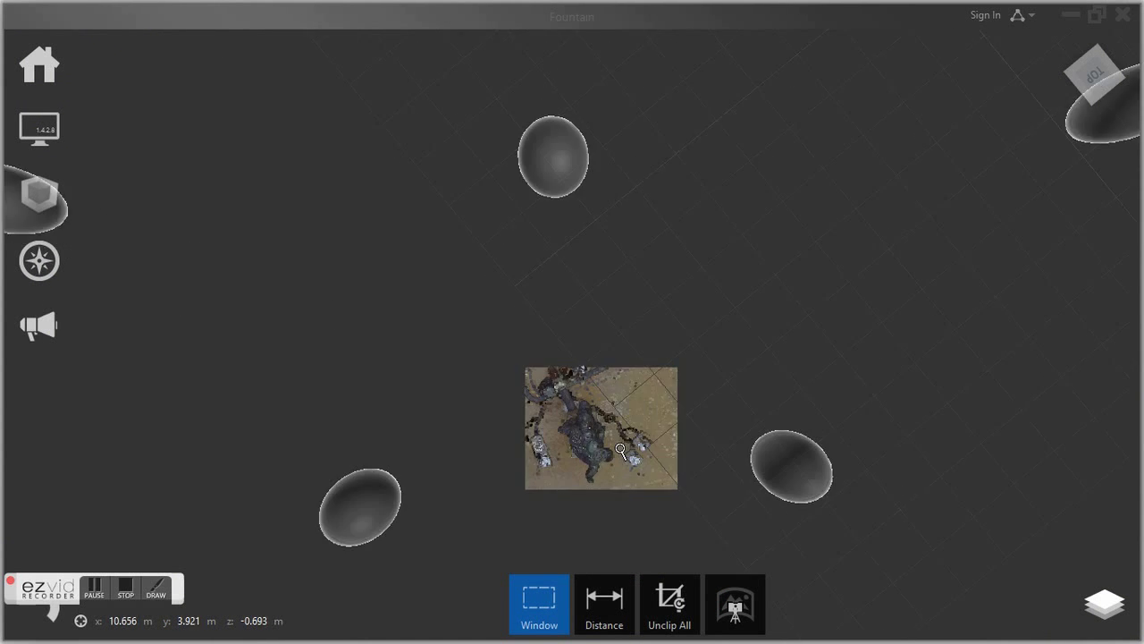
left_click_drag(614, 459, 564, 223)
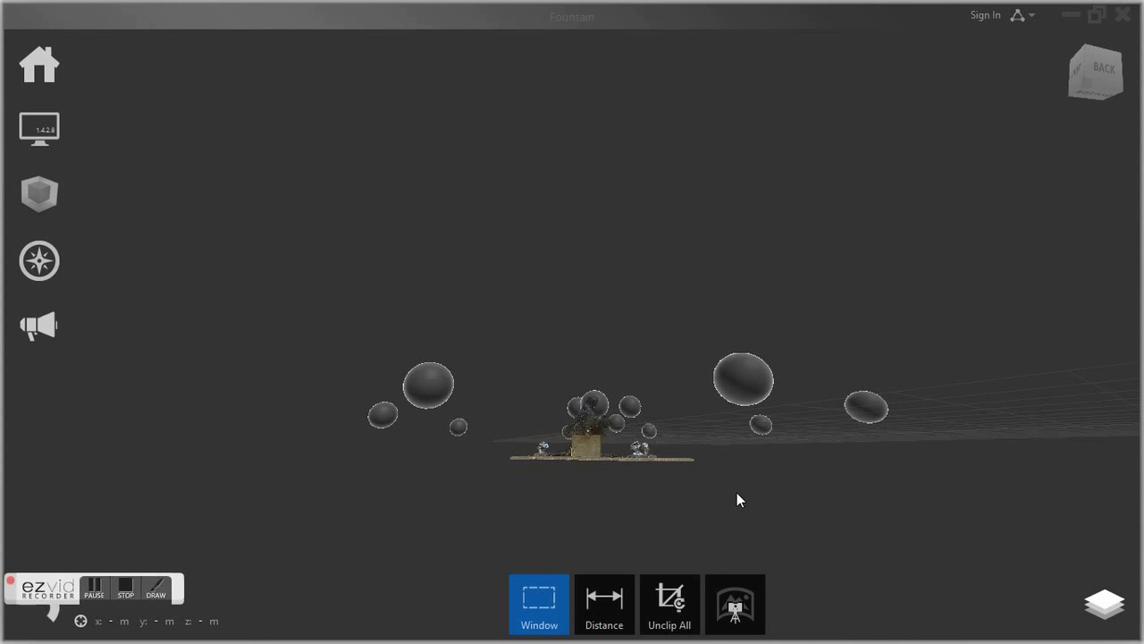
left_click_drag(736, 492, 487, 446)
Clip away the ground strip and the stray fragments right and left of the statue
mouse_move(577, 597)
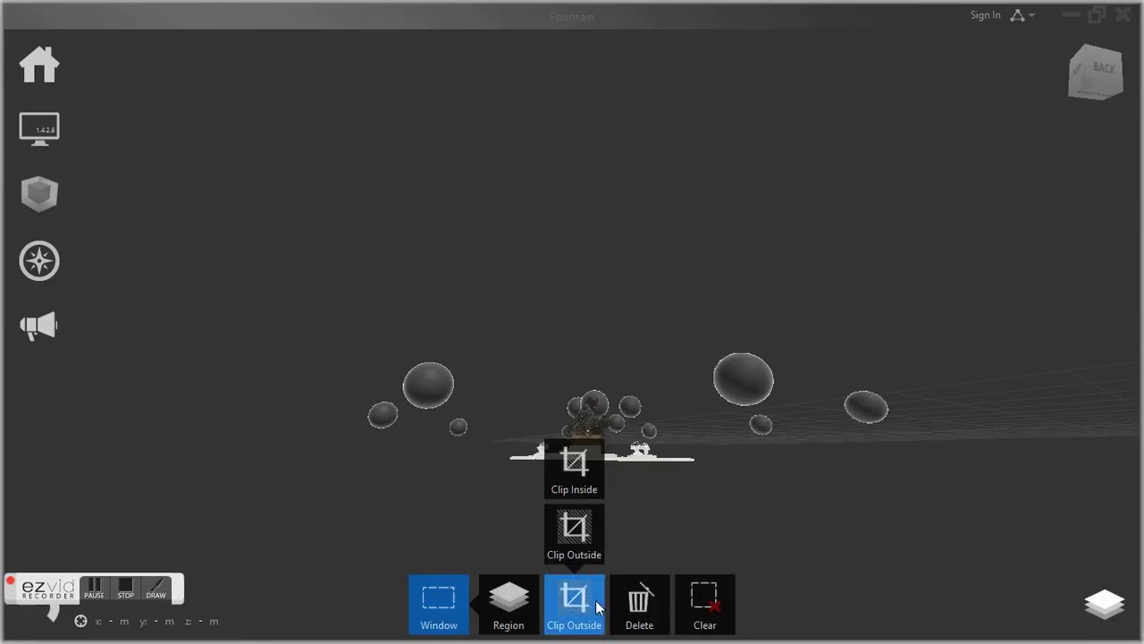
left_click(579, 487)
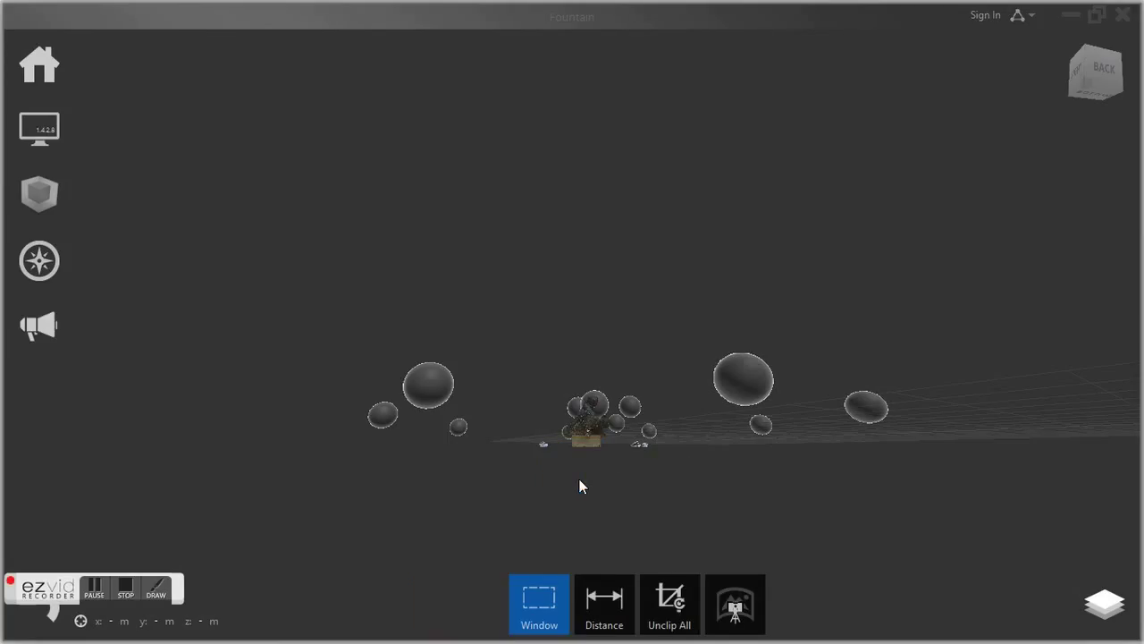
scroll(600, 485, "up", 5)
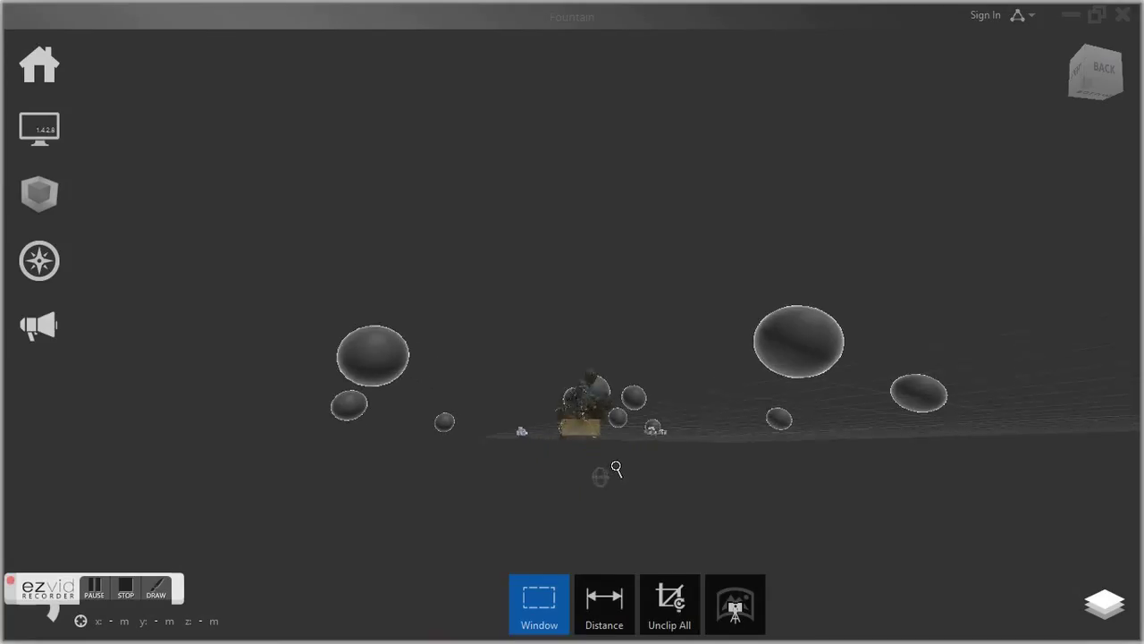
scroll(576, 393, "up", 4)
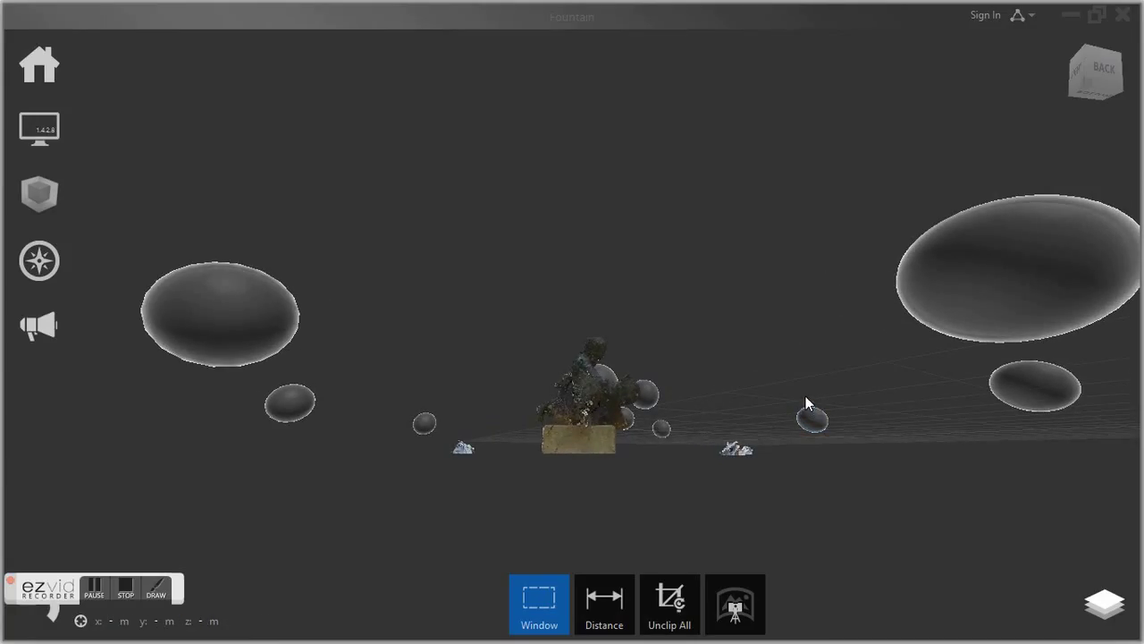
left_click_drag(805, 392, 703, 472)
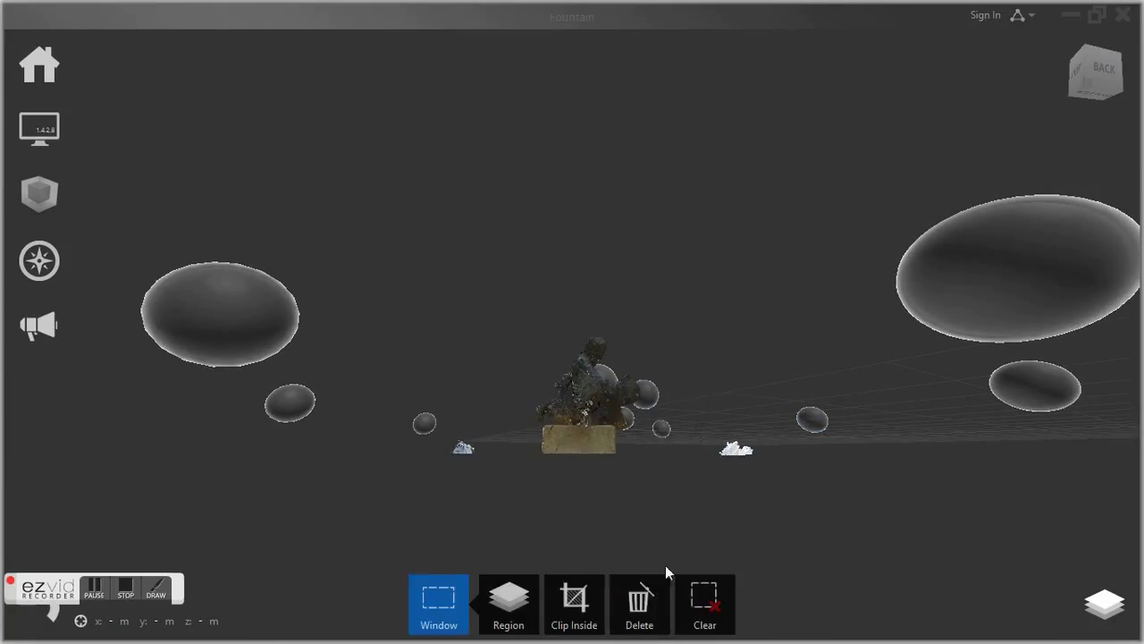
left_click(579, 615)
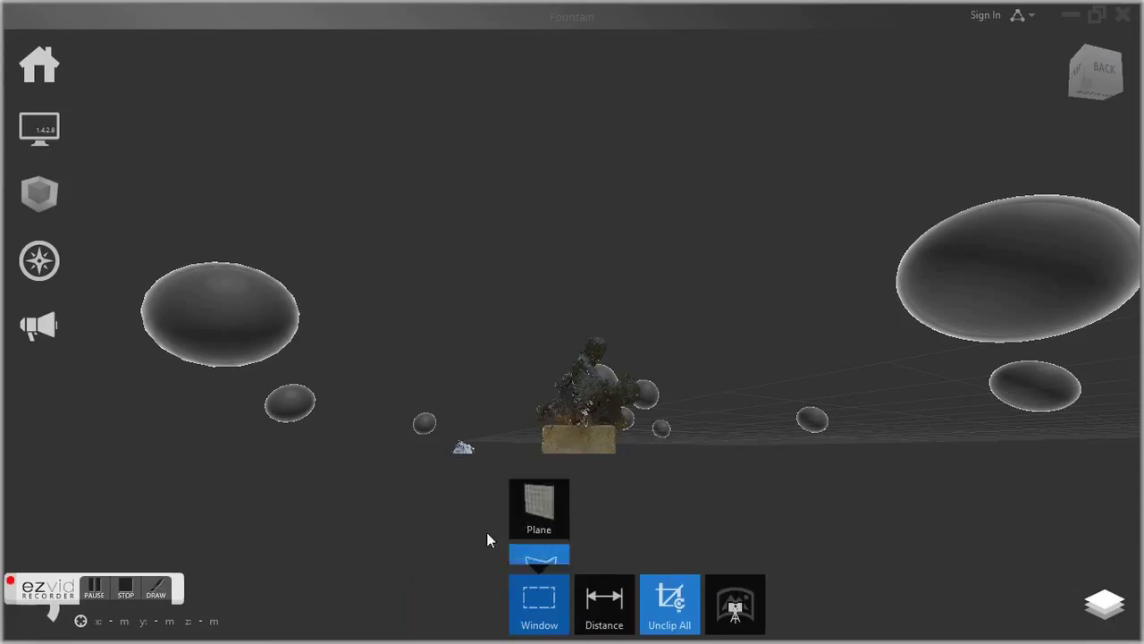
left_click_drag(414, 392, 489, 479)
mouse_move(588, 624)
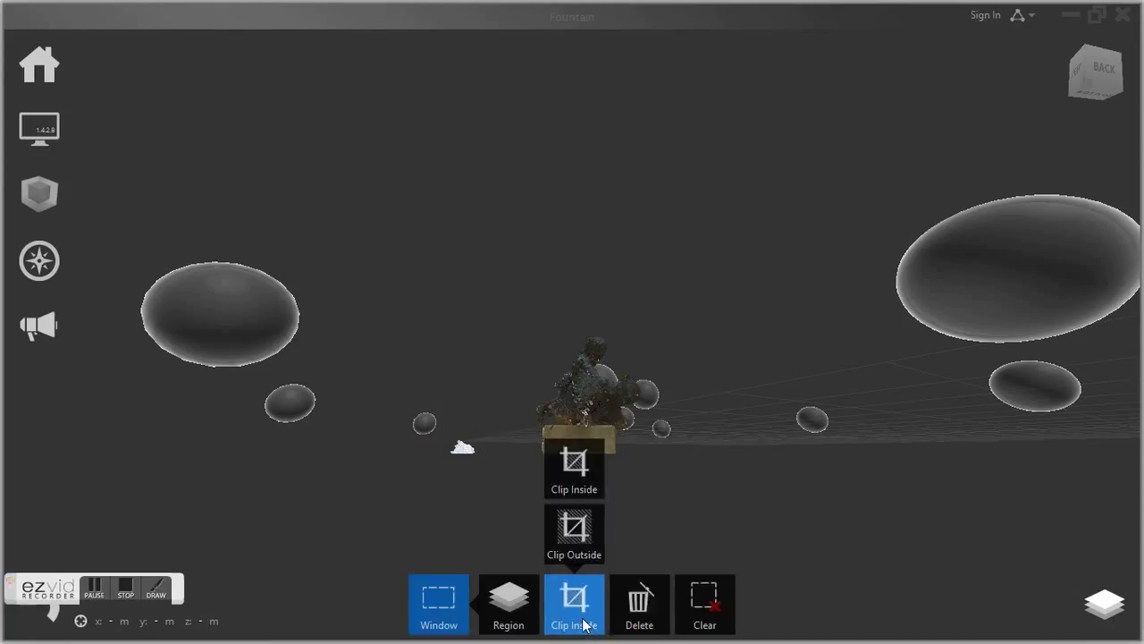
left_click(582, 624)
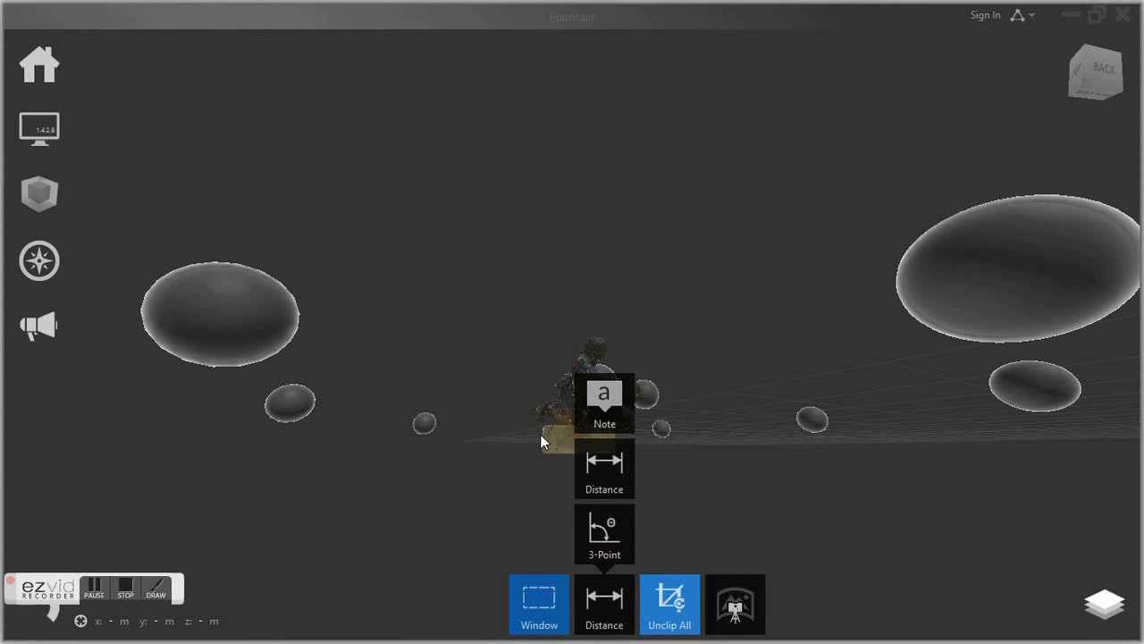
From a right-side view, clip the leftover fragment beside the statue and orbit to check it
left_click_drag(548, 437, 969, 447)
left_click_drag(208, 419, 384, 511)
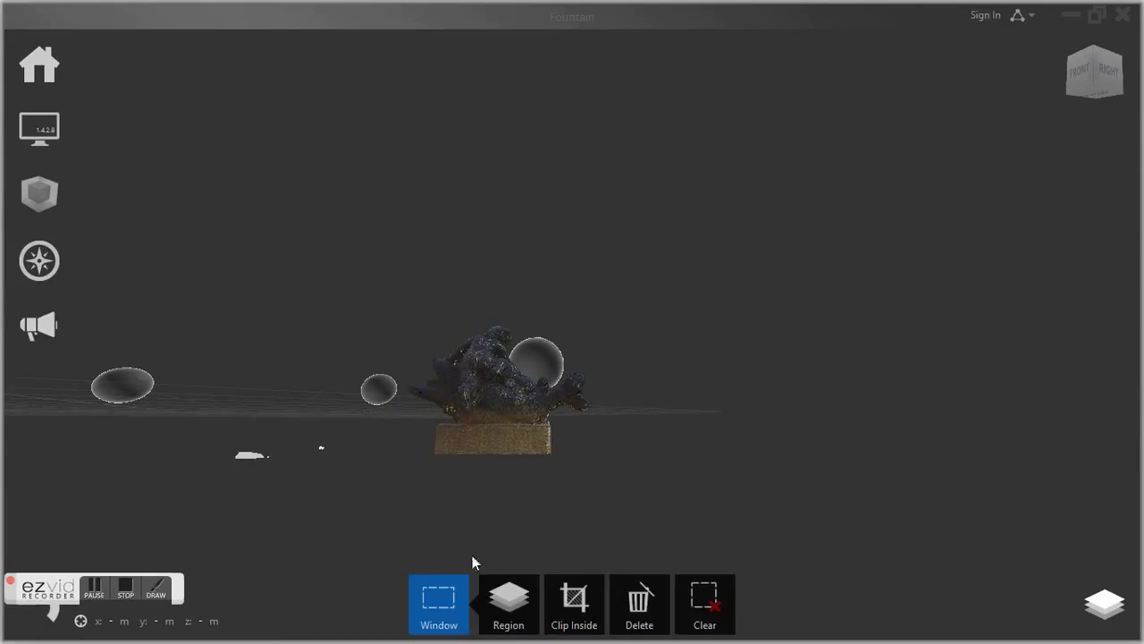
left_click(577, 620)
left_click_drag(706, 348, 564, 296)
left_click_drag(654, 270, 218, 209)
Export the statue point cloud in PTS format as TestFish.pts in Documents
mouse_move(39, 242)
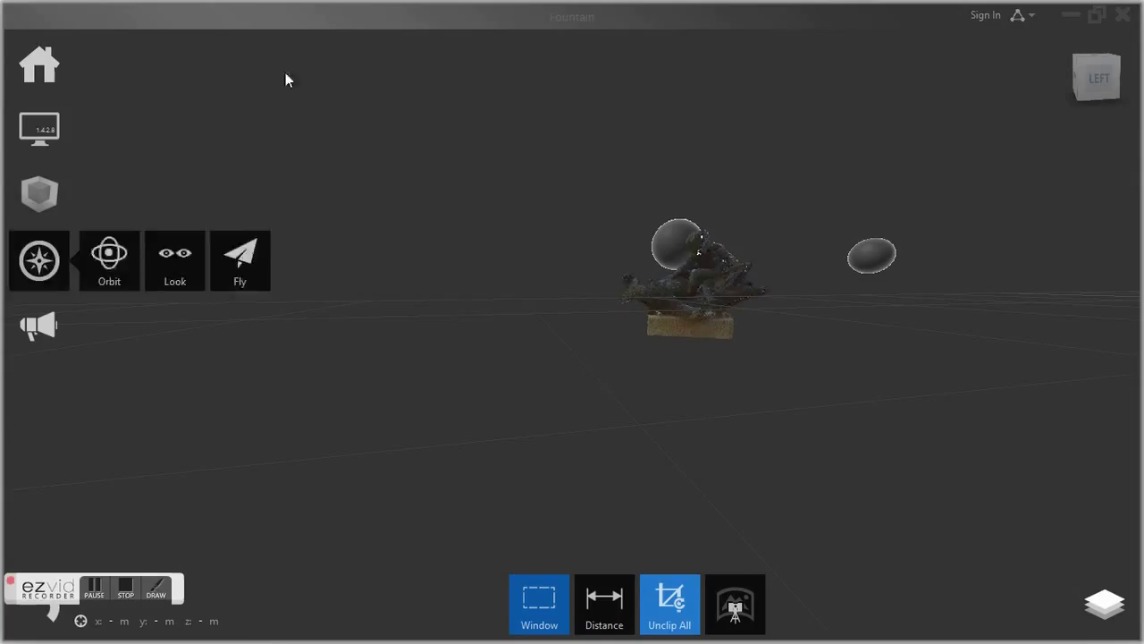
mouse_move(39, 62)
mouse_move(303, 57)
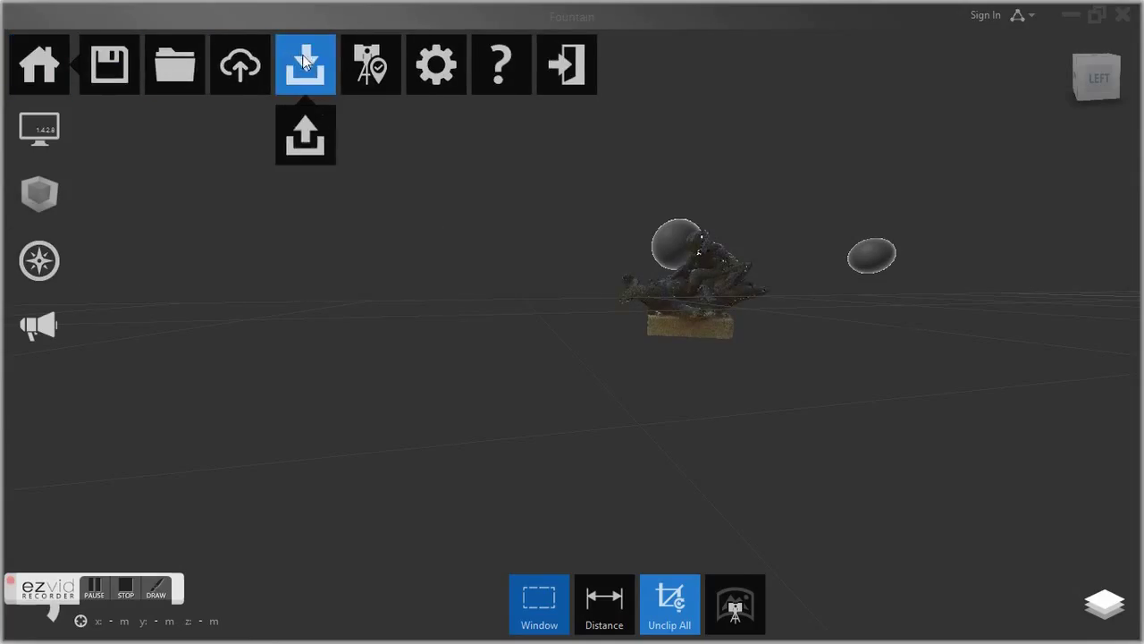
left_click(317, 145)
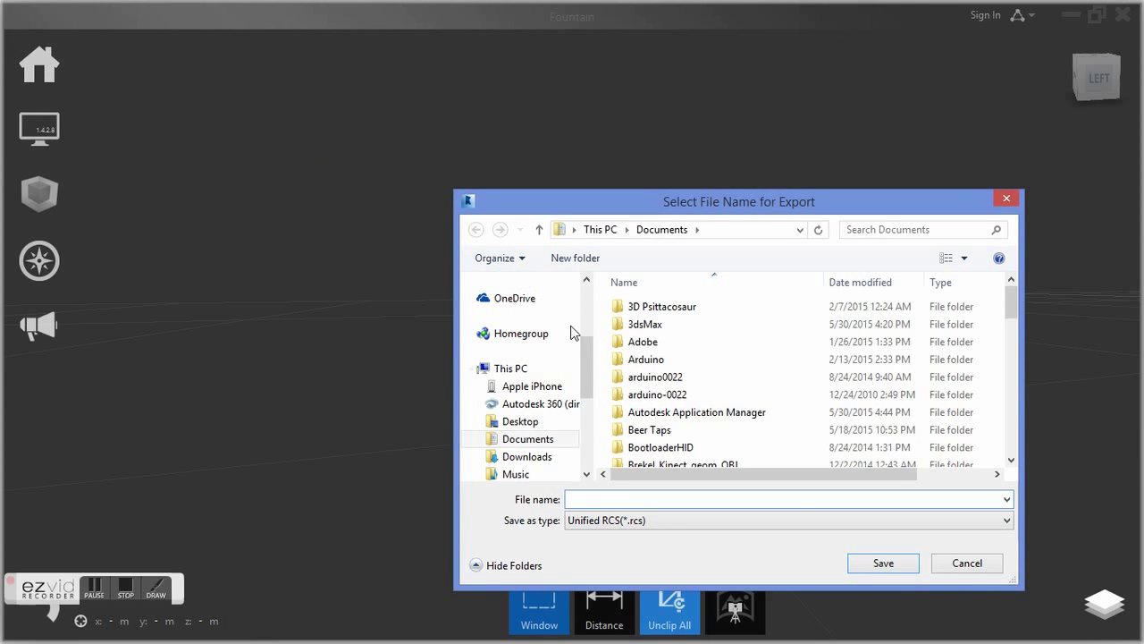
left_click(786, 520)
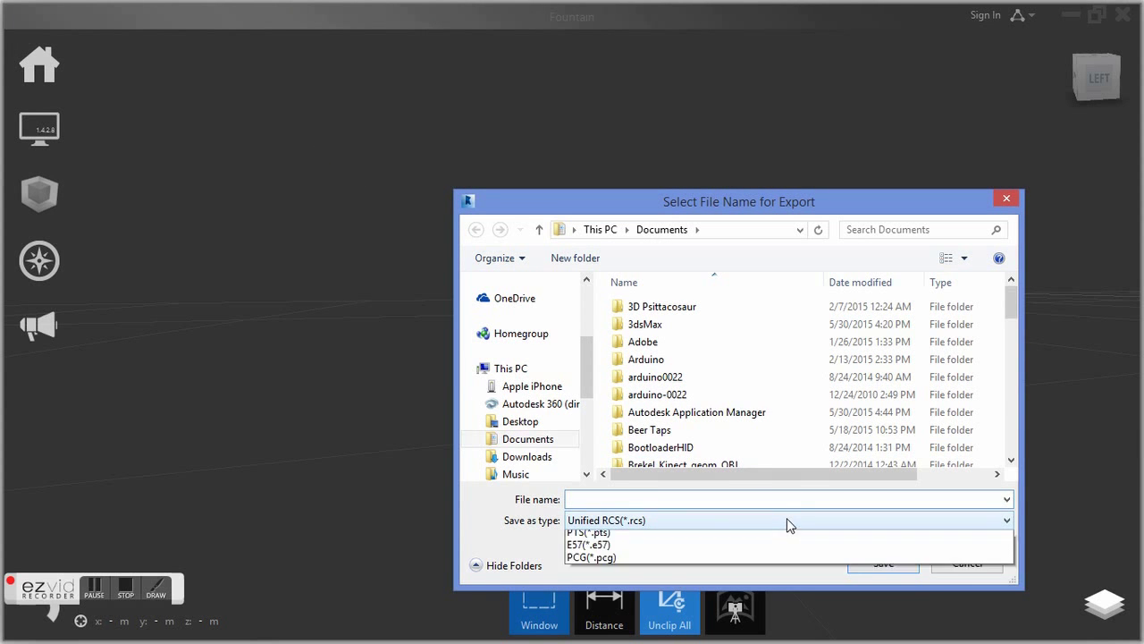
left_click(613, 549)
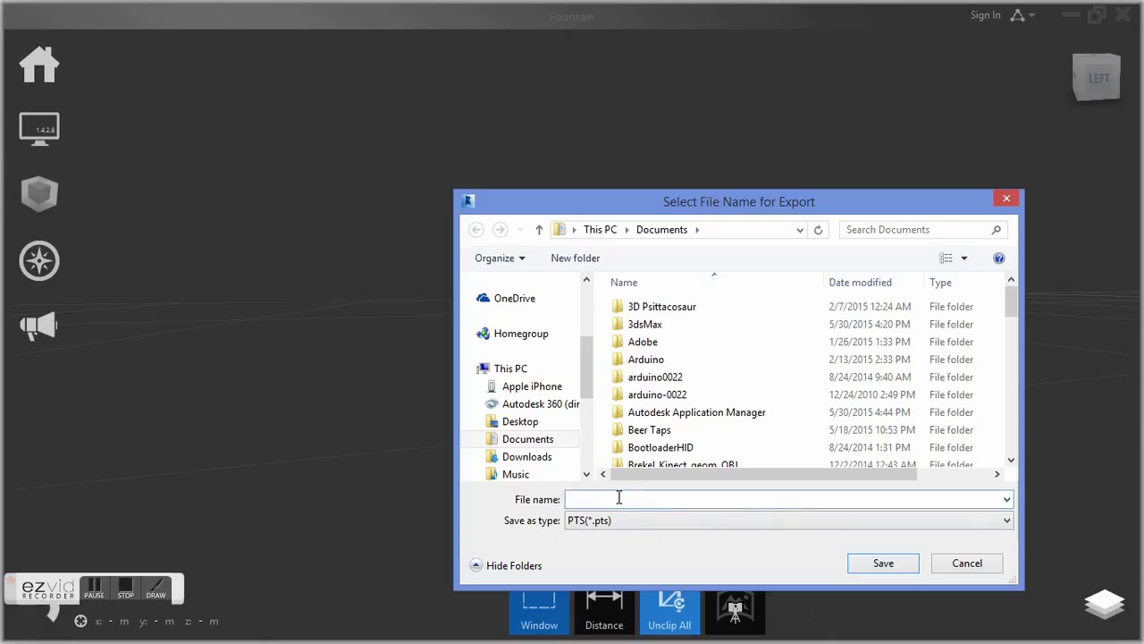
type("TestFish")
key("Return")
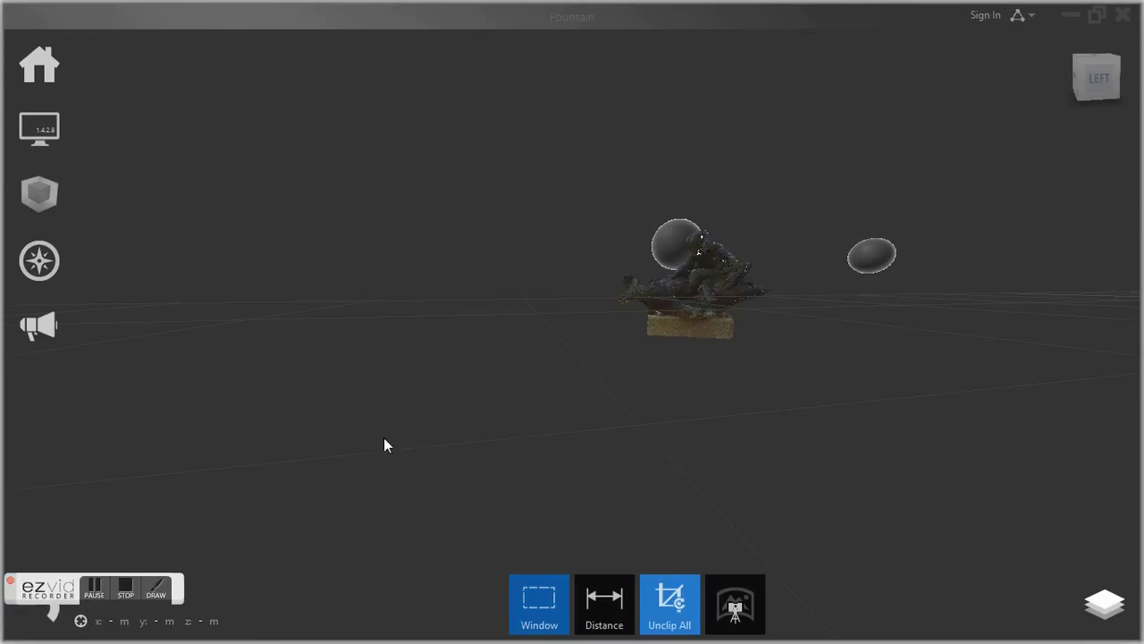
Minimise ReCap and refresh the Documents folder to show the new TestFish.pts
left_click(1071, 17)
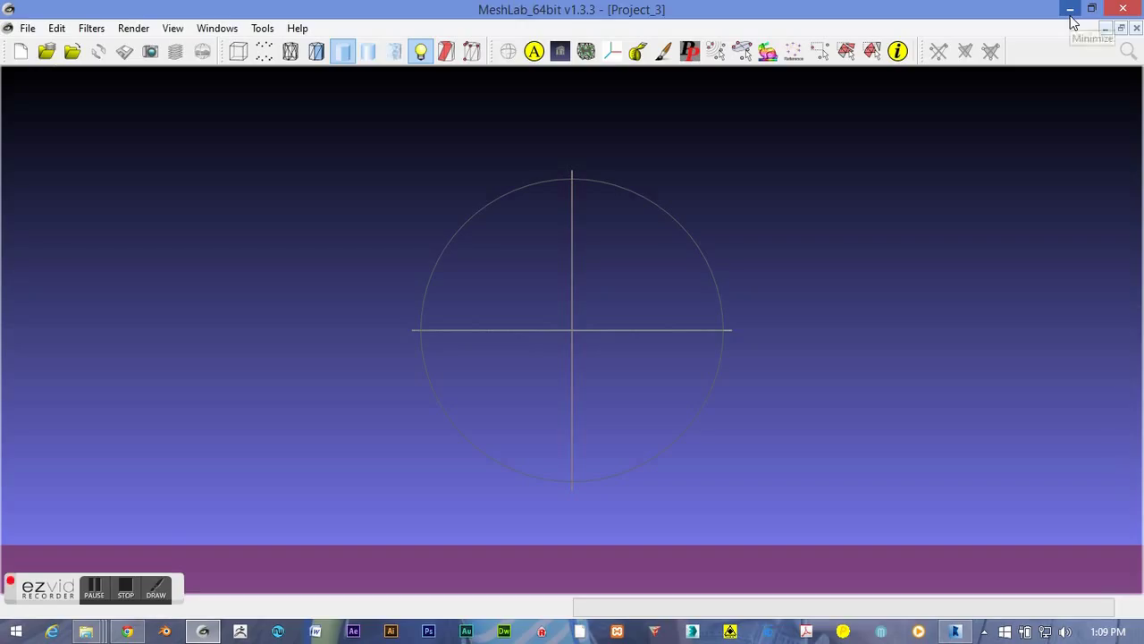
mouse_move(86, 631)
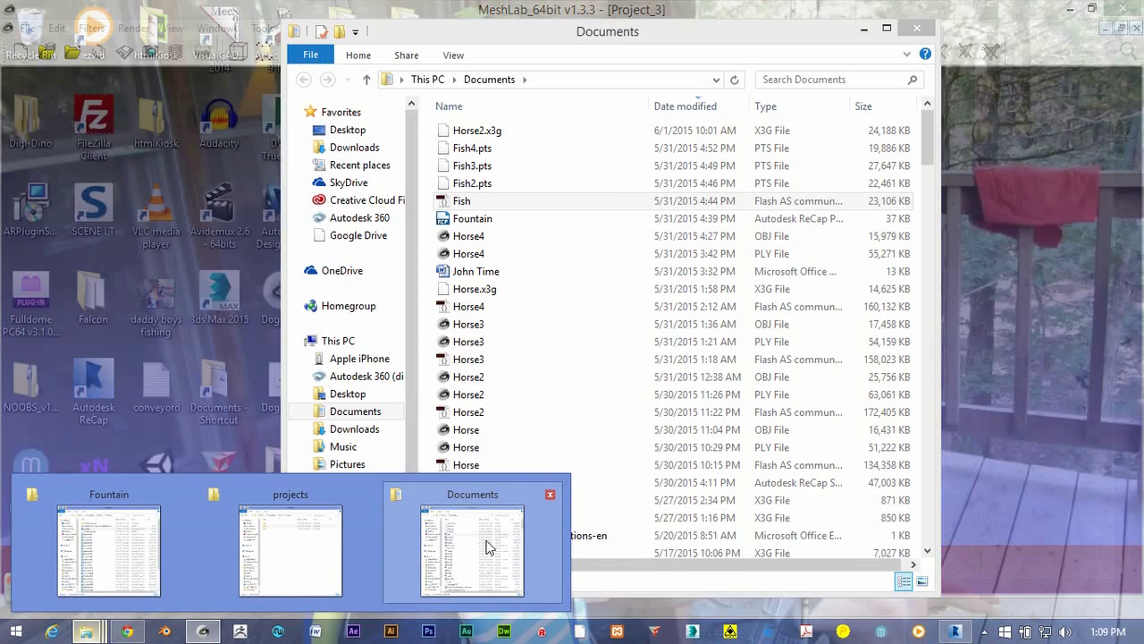
left_click(487, 547)
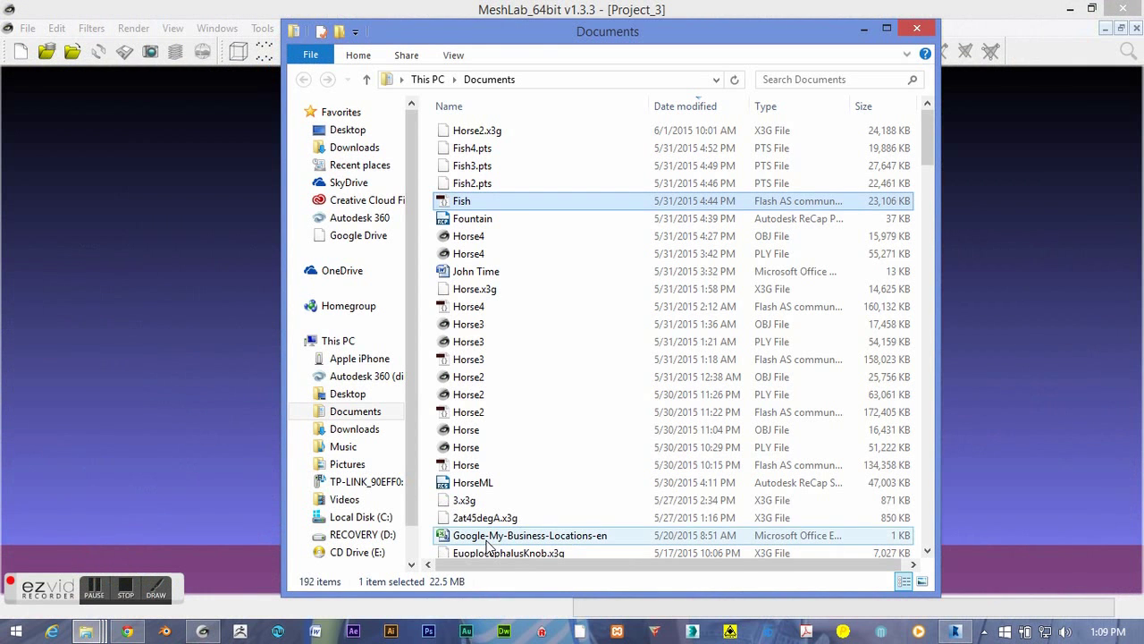
left_click_drag(924, 152, 904, 101)
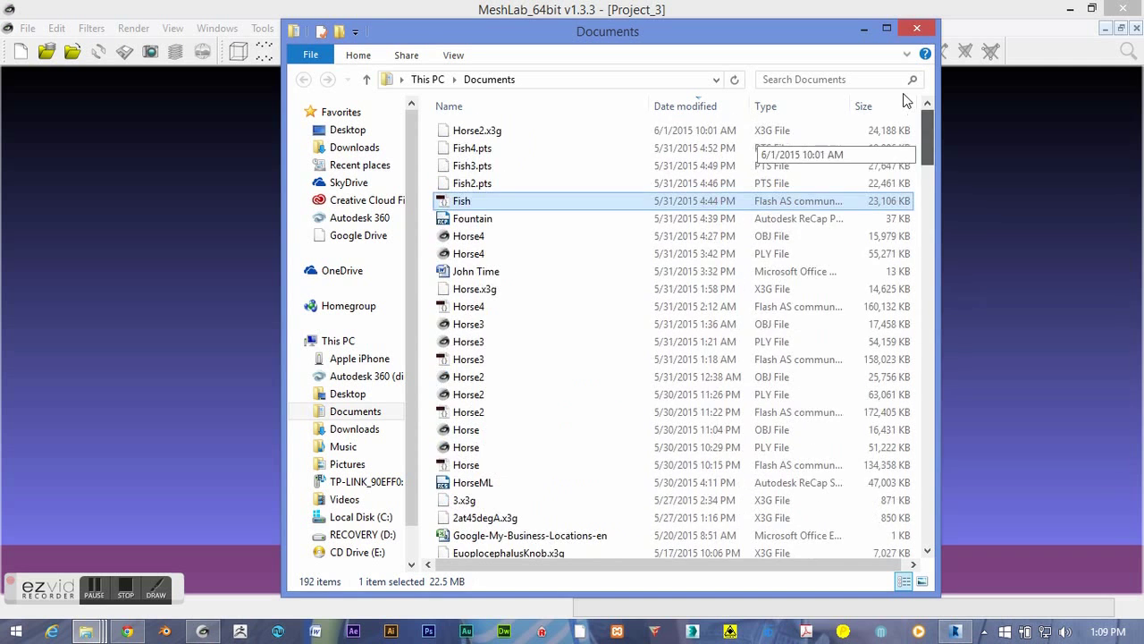
left_click(734, 79)
left_click(498, 132)
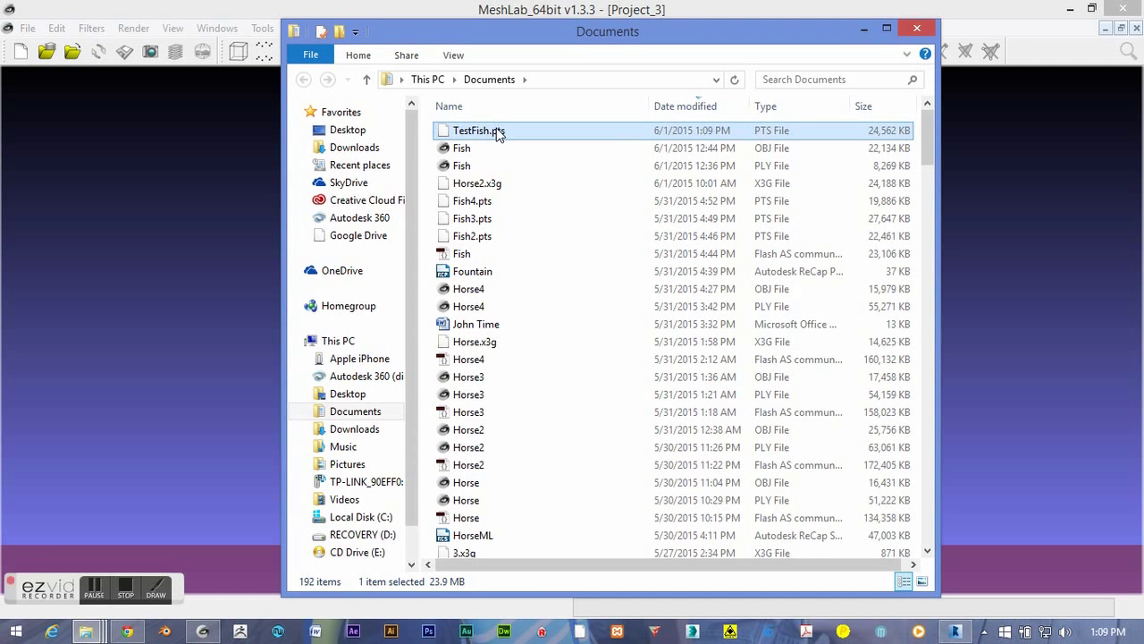
Rename TestFish.pts to TestFish.asc and confirm the extension change
right_click(487, 132)
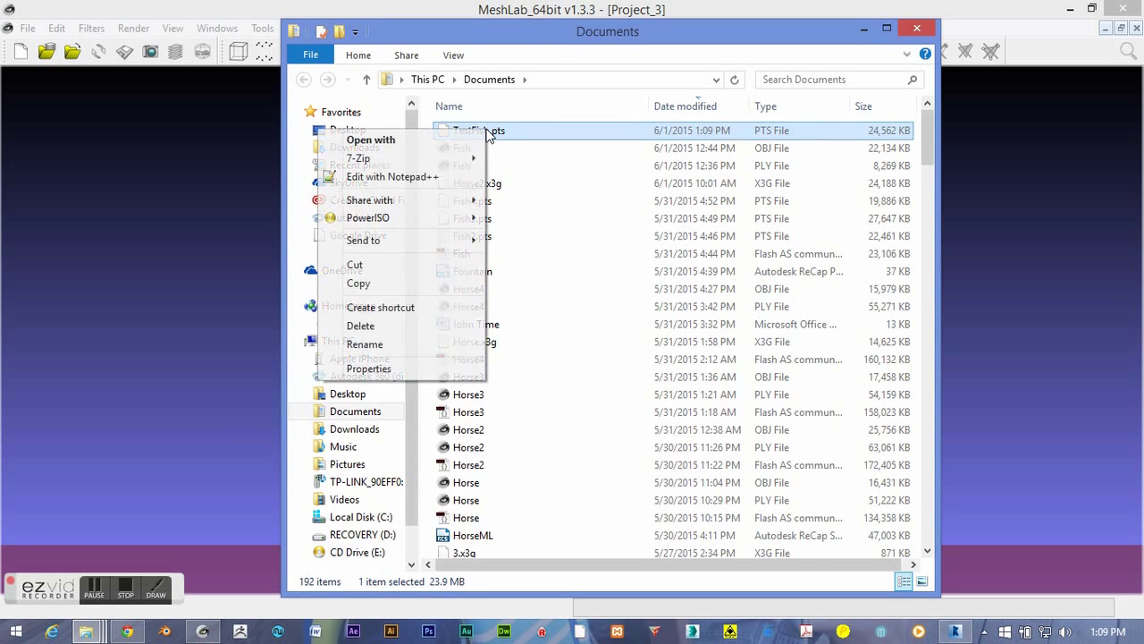
left_click(365, 345)
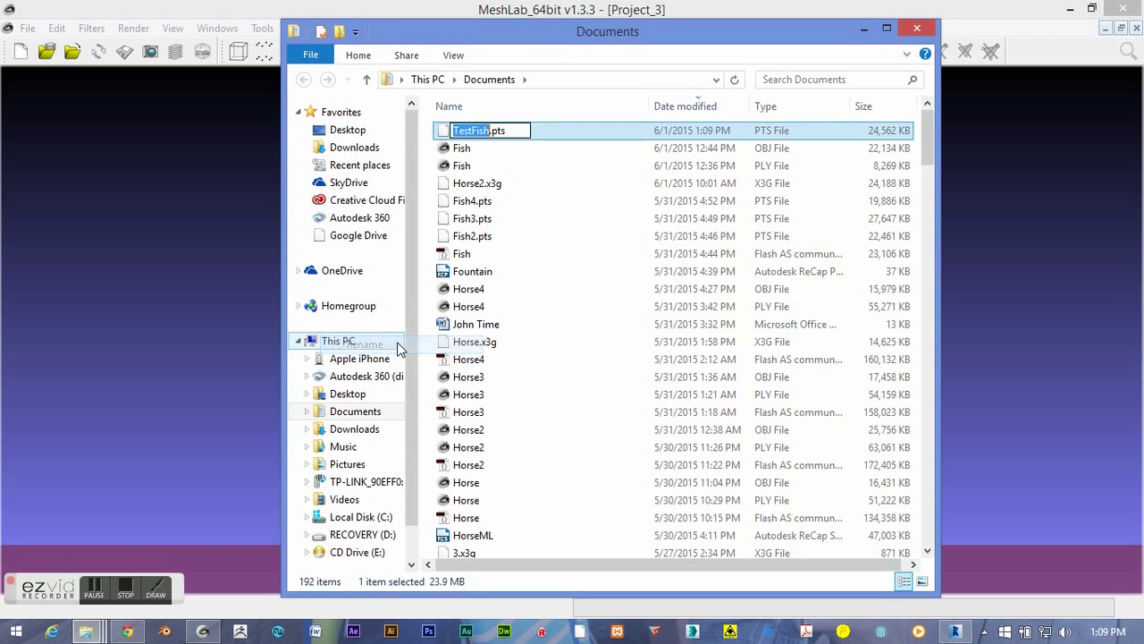
left_click(503, 131)
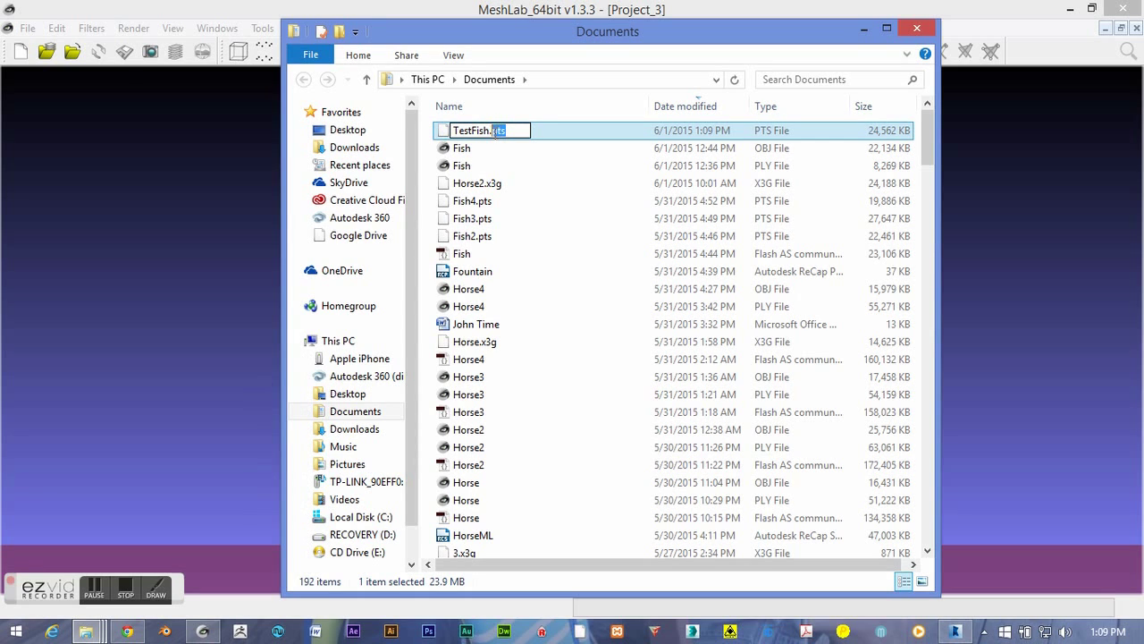
type("xy")
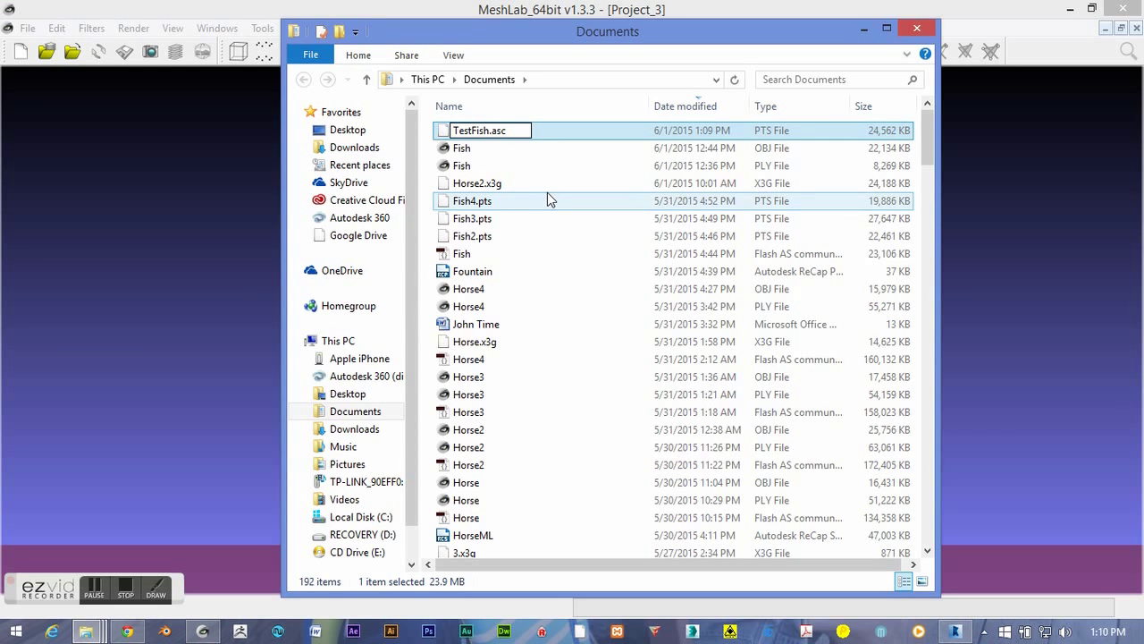
key("Return")
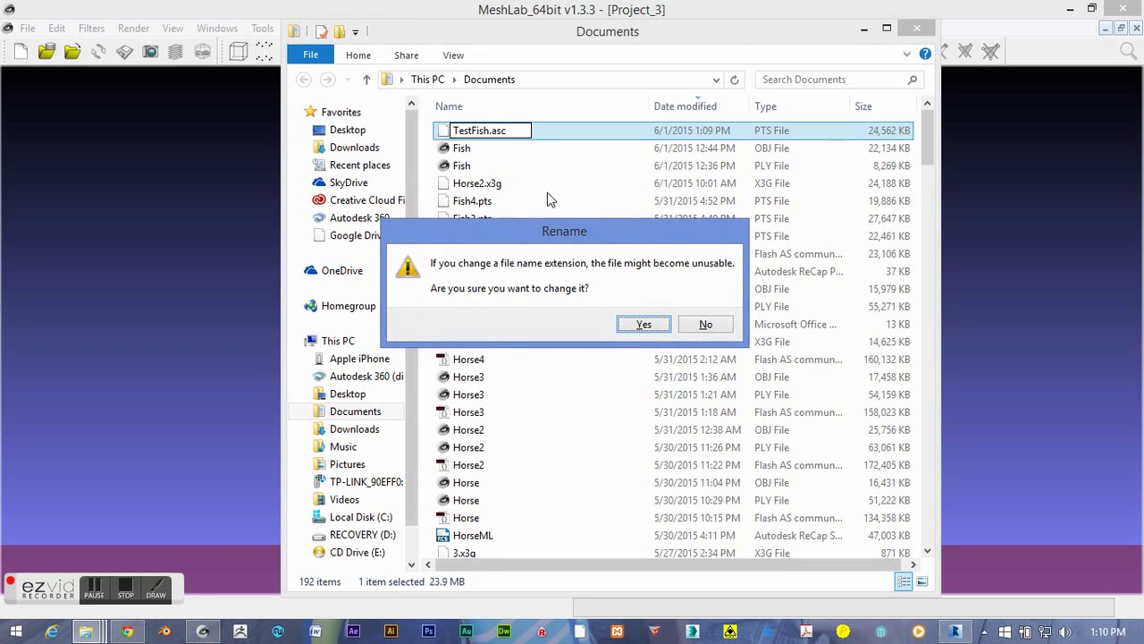
left_click(652, 323)
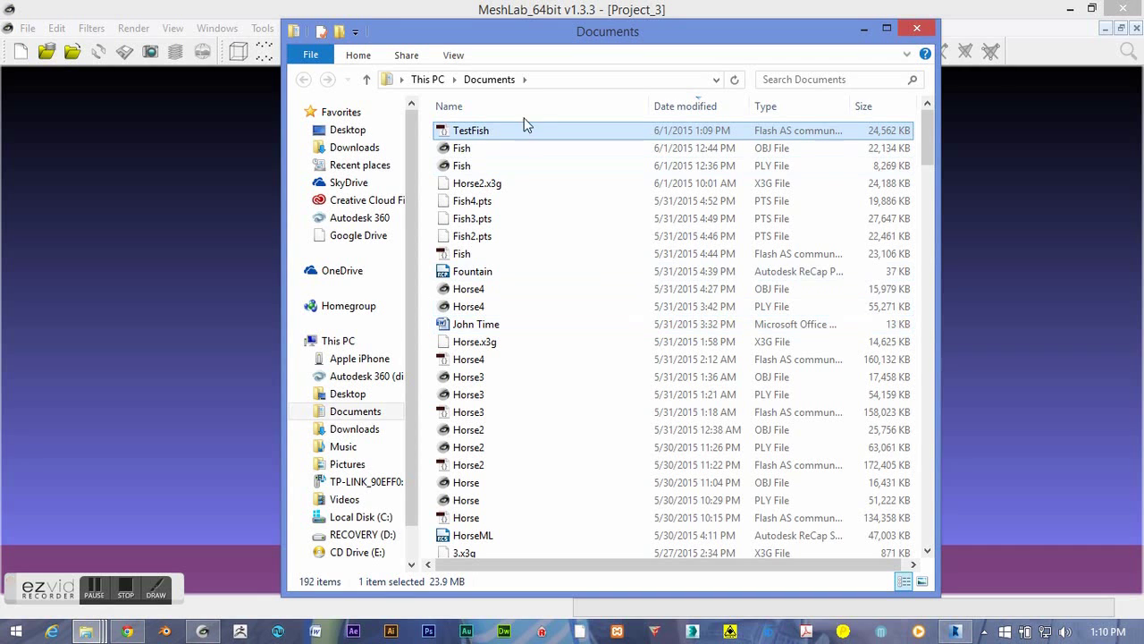
Import TestFish.asc via File > Import Mesh, accepting the default Pre-Open Options
left_click(245, 22)
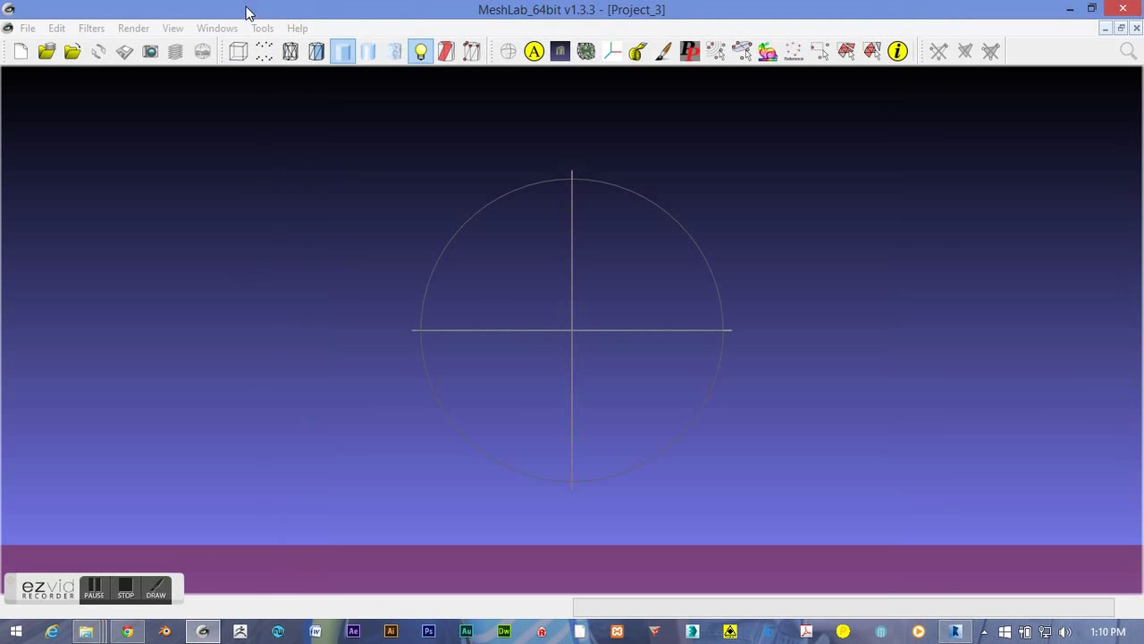
left_click(27, 30)
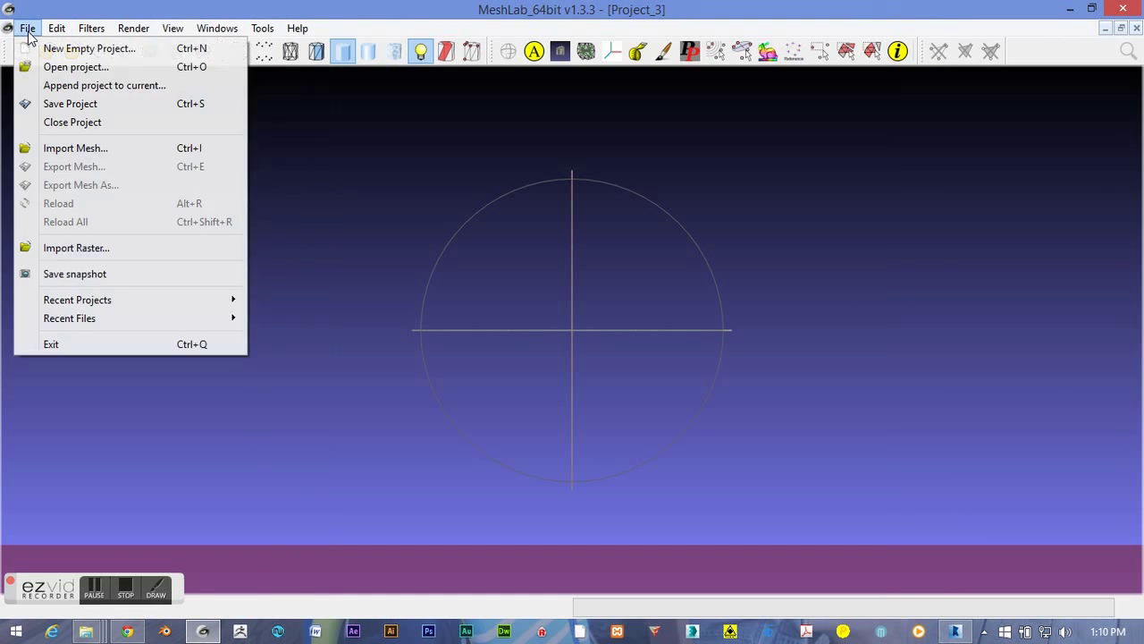
left_click(76, 148)
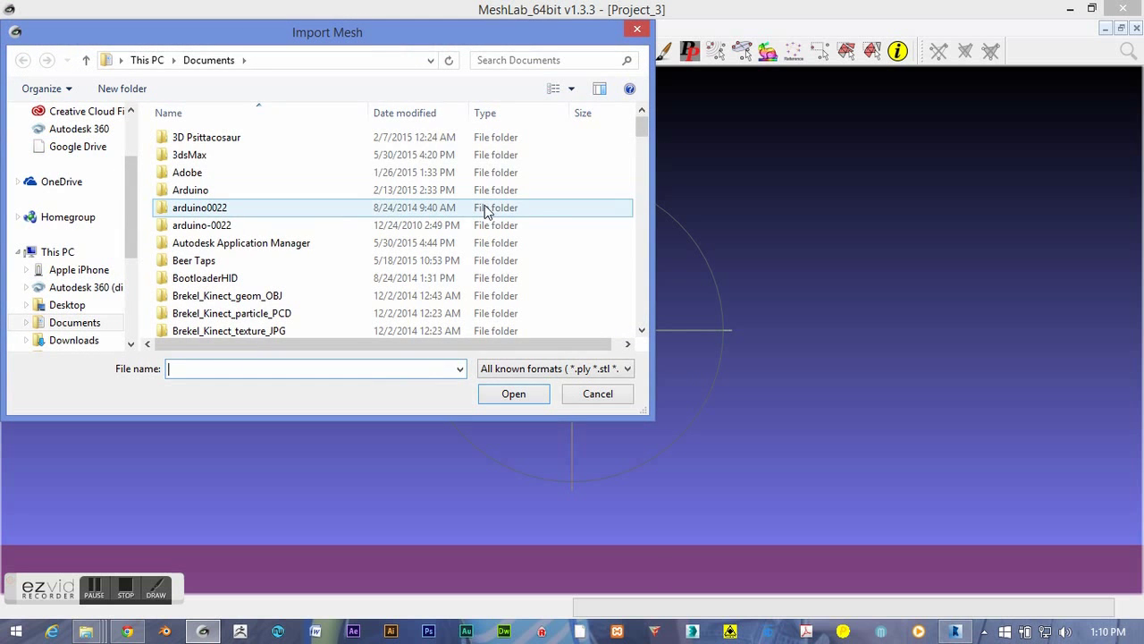
left_click(417, 113)
double_click(215, 138)
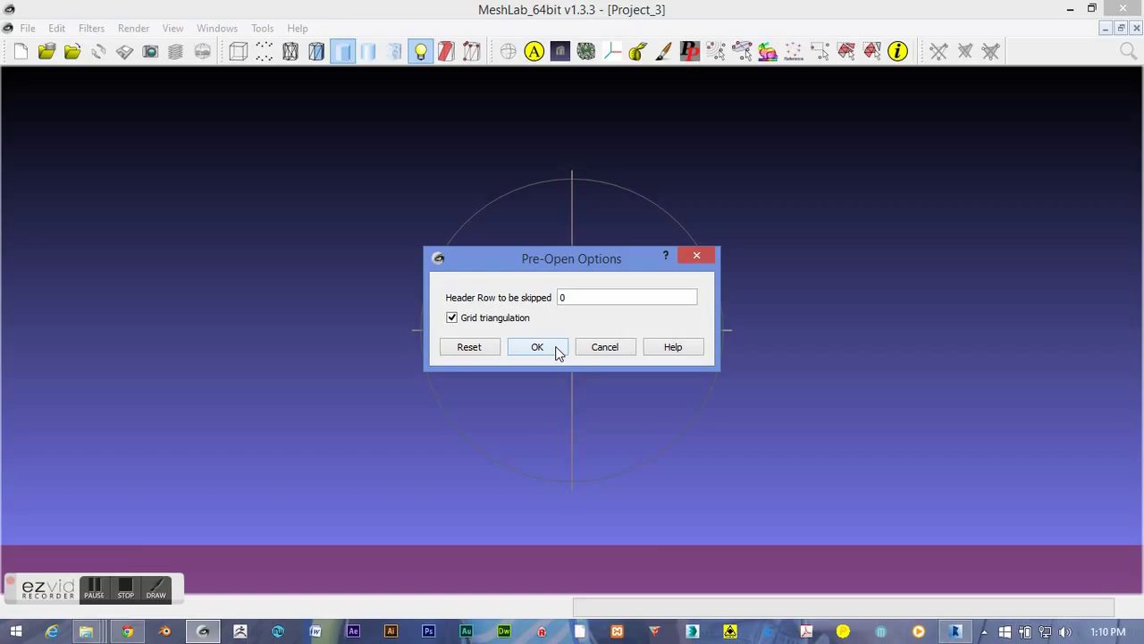
left_click(537, 347)
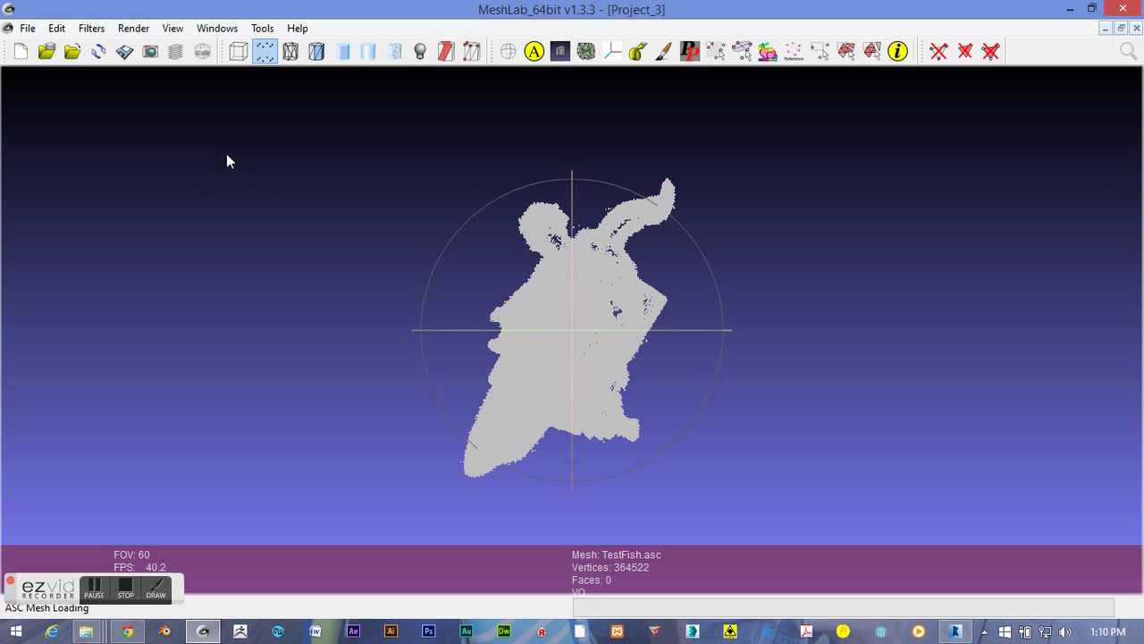
left_click(92, 28)
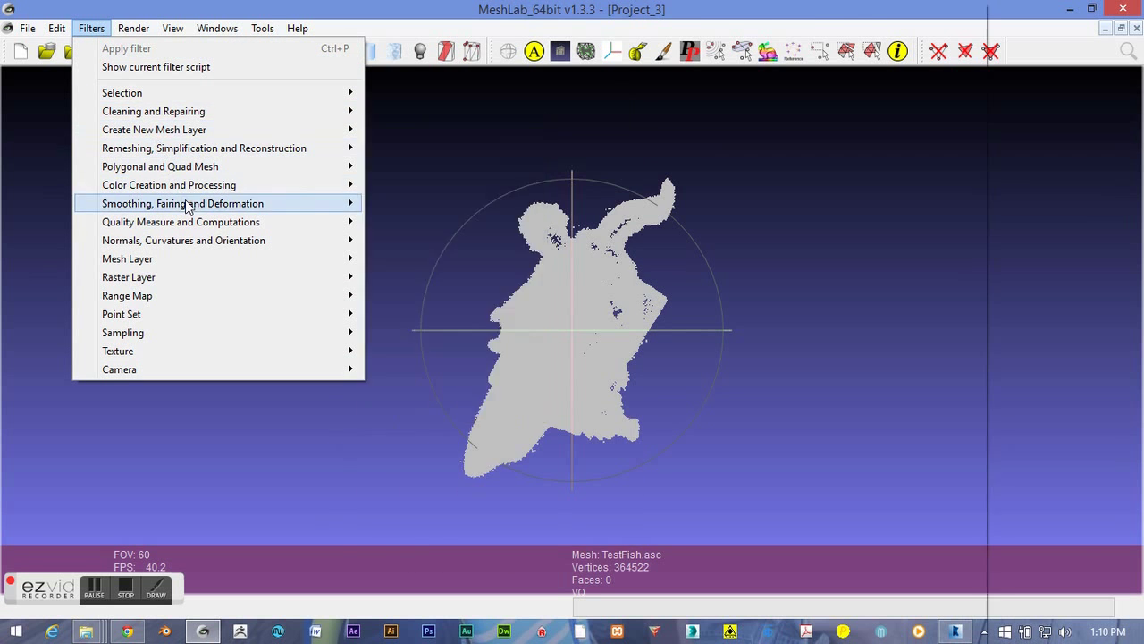
Apply Transform: Rotate with a -90° angle about the X axis to the TestFish cloud
mouse_move(349, 240)
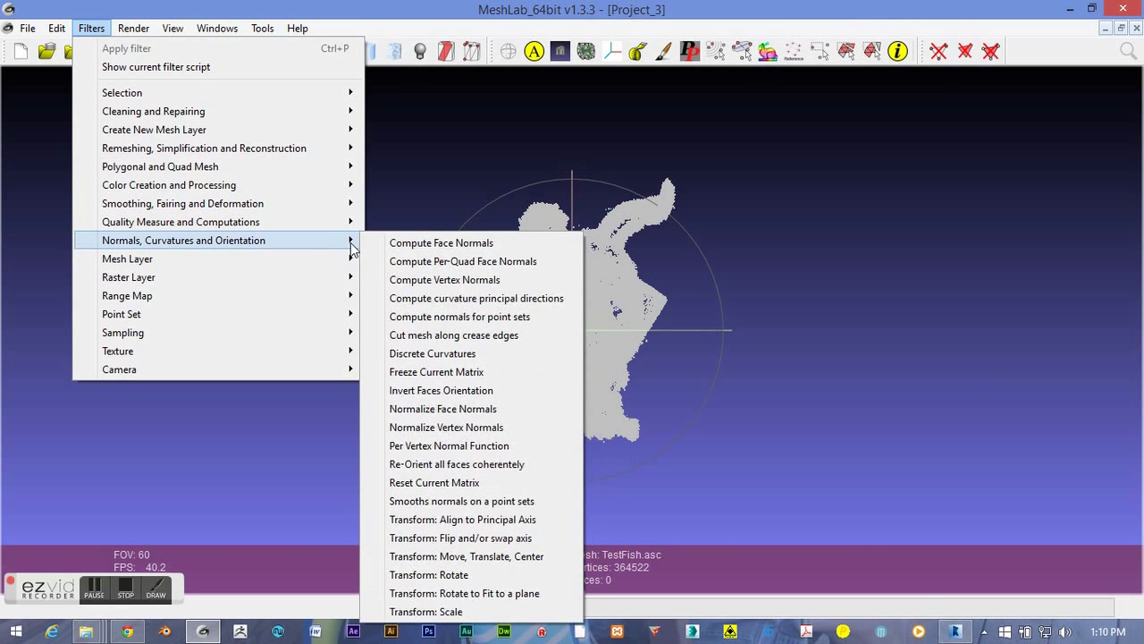
left_click(456, 575)
left_click_drag(668, 148, 305, 151)
left_click(56, 421)
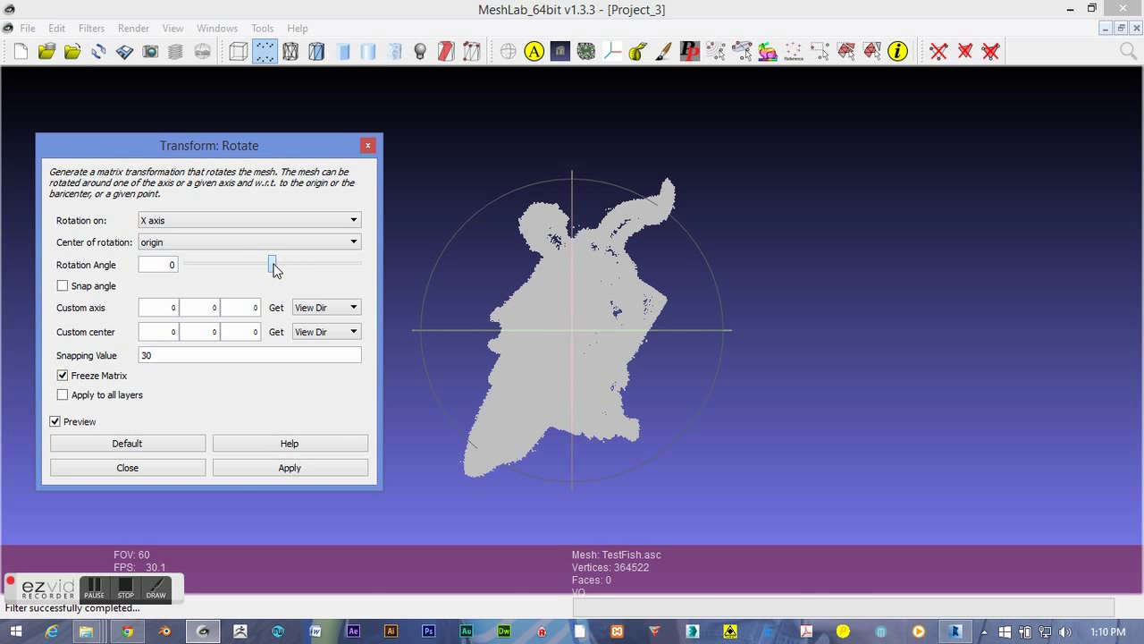
left_click_drag(274, 266, 250, 270)
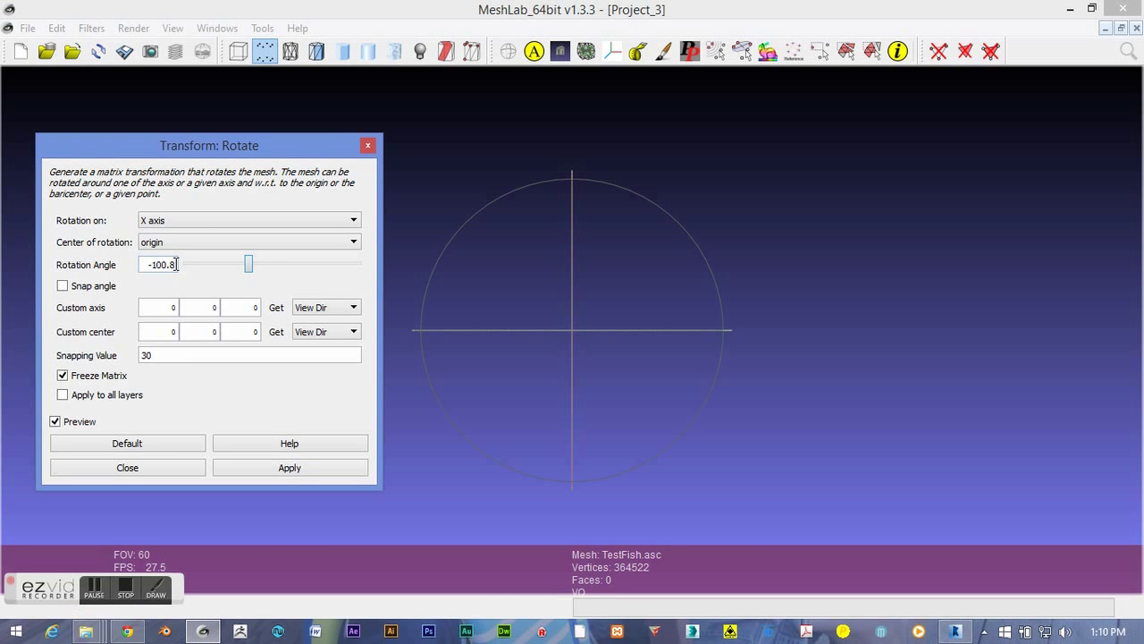
left_click_drag(175, 264, 118, 267)
type("-90")
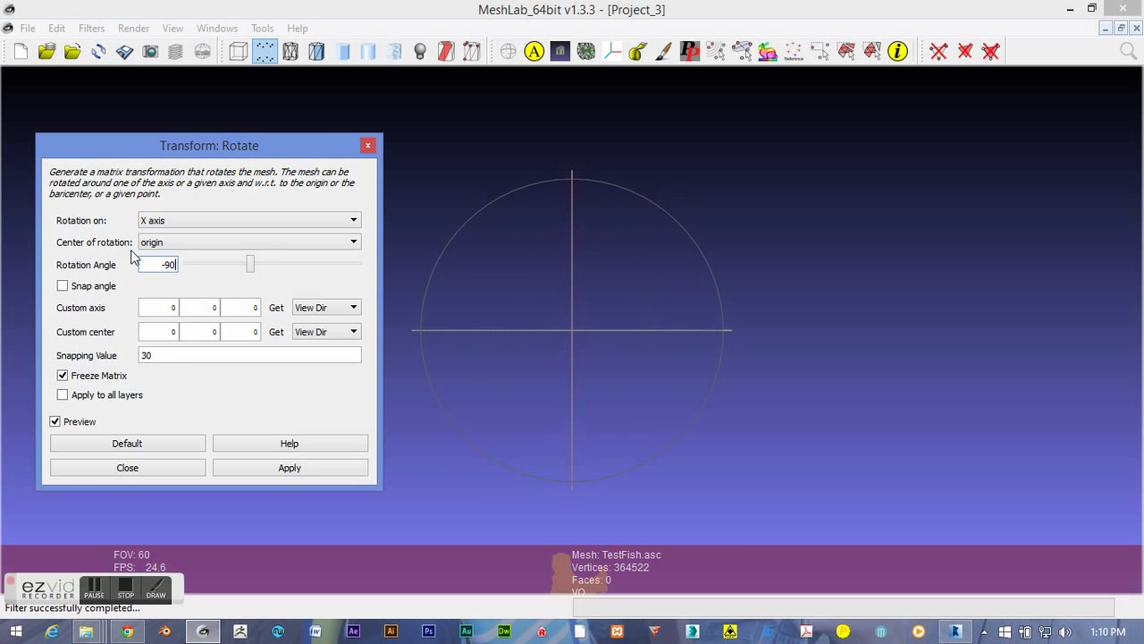
left_click(281, 466)
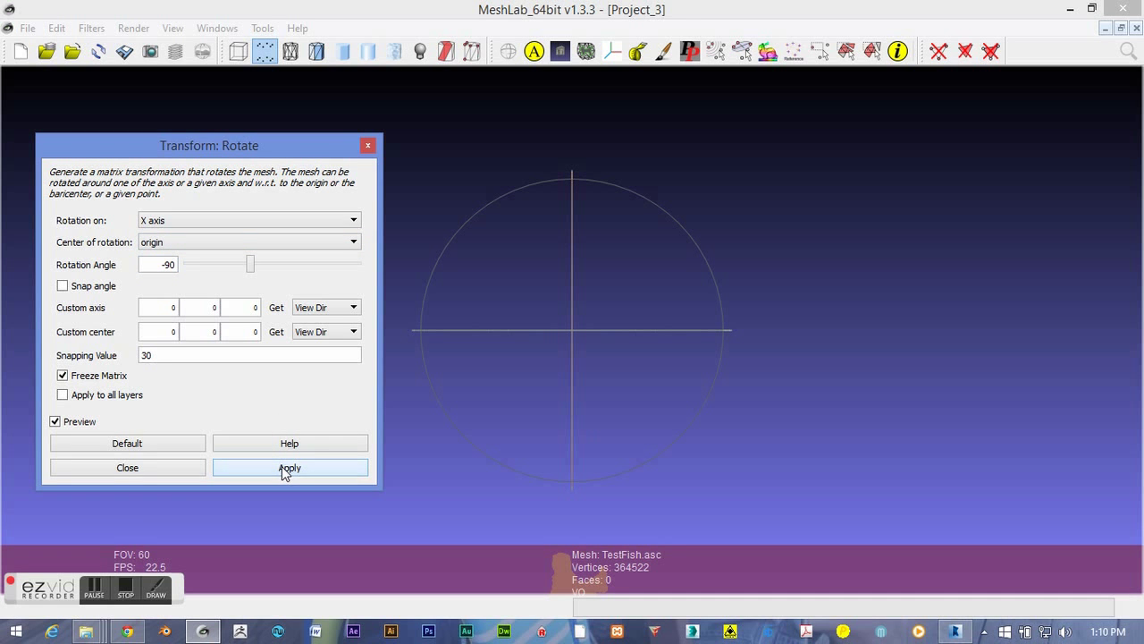
left_click(147, 468)
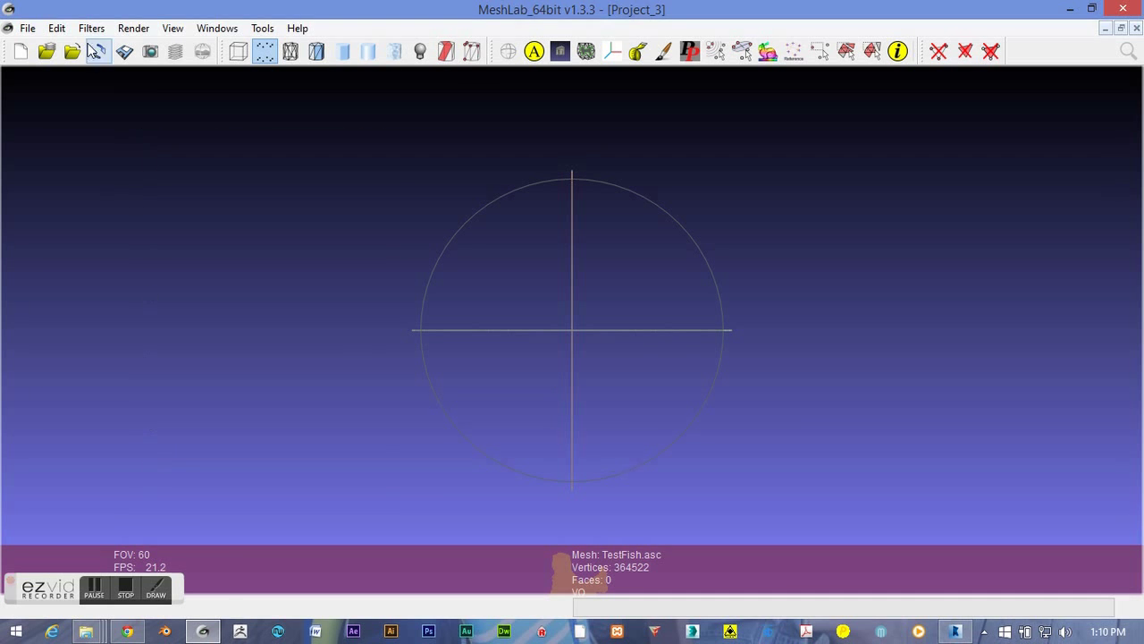
left_click(92, 28)
mouse_move(243, 250)
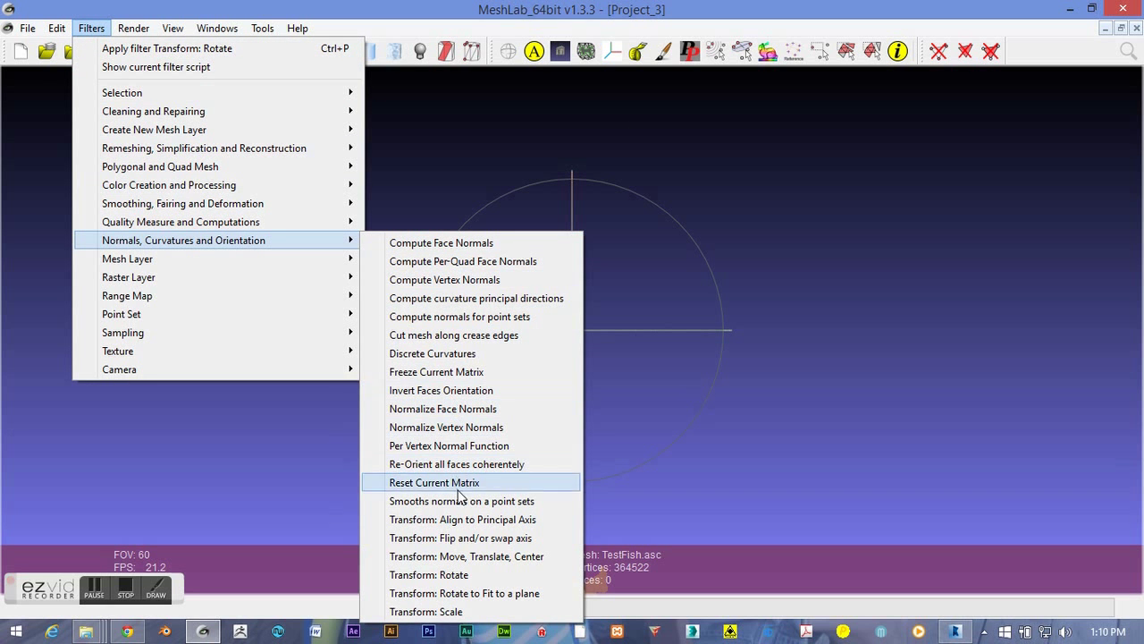
Open Transform: Move, Translate, Center with live preview and set the X offset to 0
left_click(463, 556)
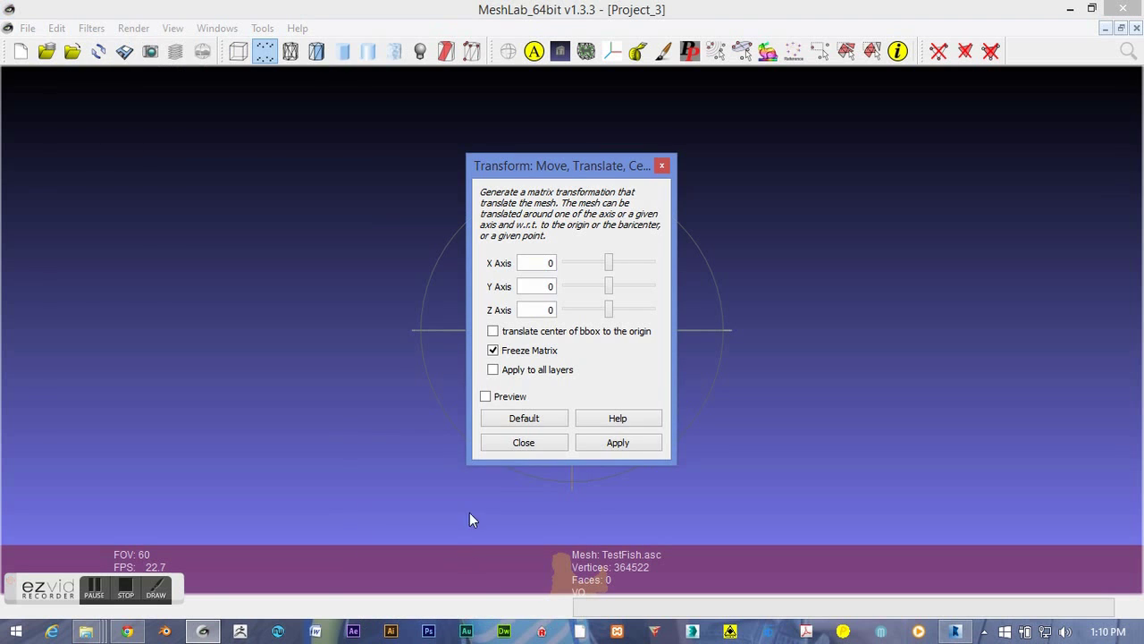
left_click_drag(560, 166, 197, 157)
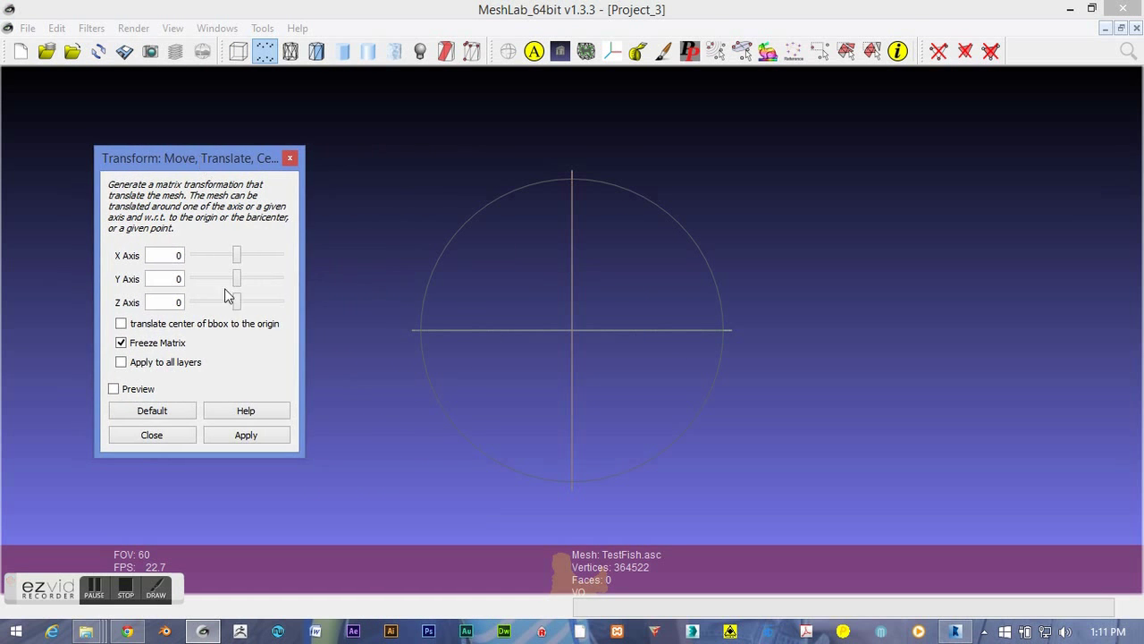
left_click(114, 389)
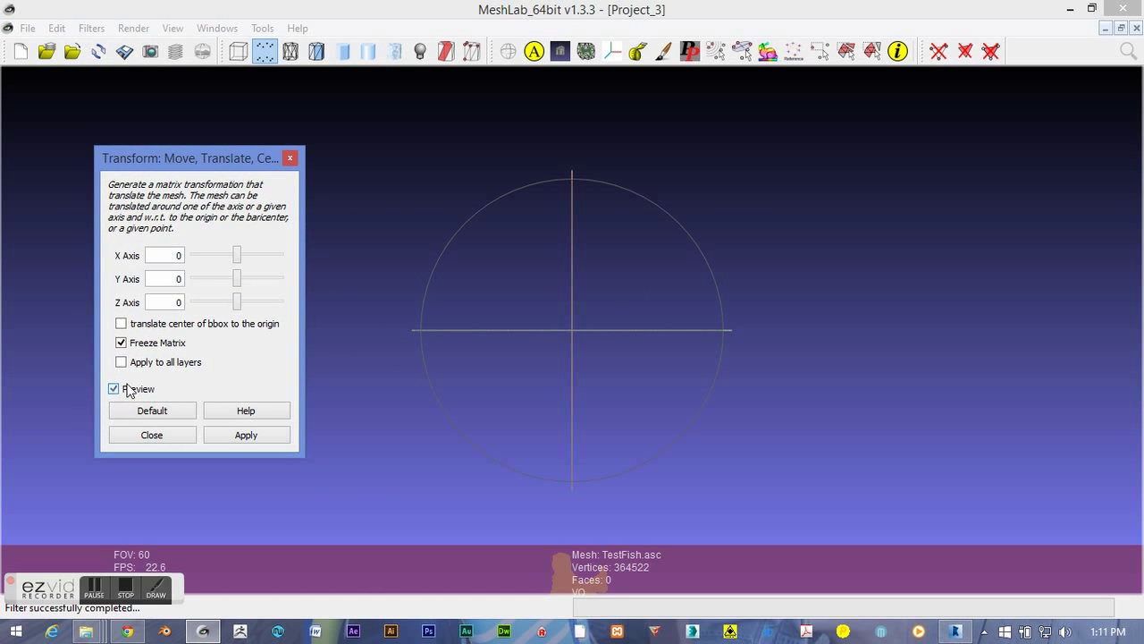
left_click_drag(237, 302, 208, 308)
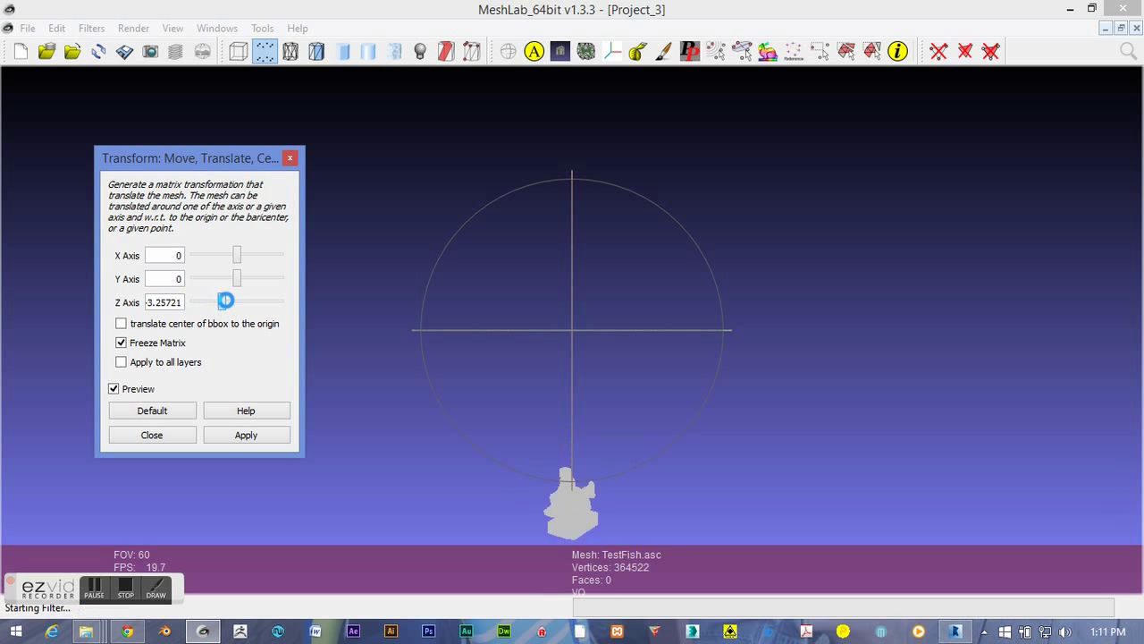
left_click_drag(226, 300, 250, 281)
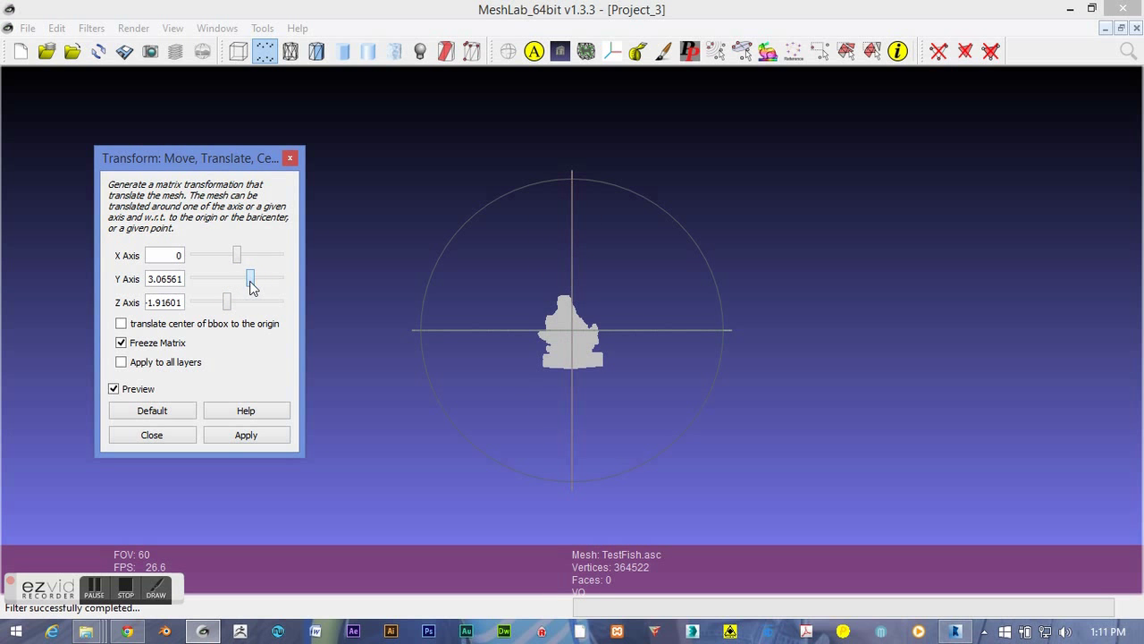
left_click_drag(501, 323, 650, 338)
left_click_drag(237, 256, 253, 258)
left_click_drag(649, 324, 506, 358)
left_click_drag(183, 256, 83, 271)
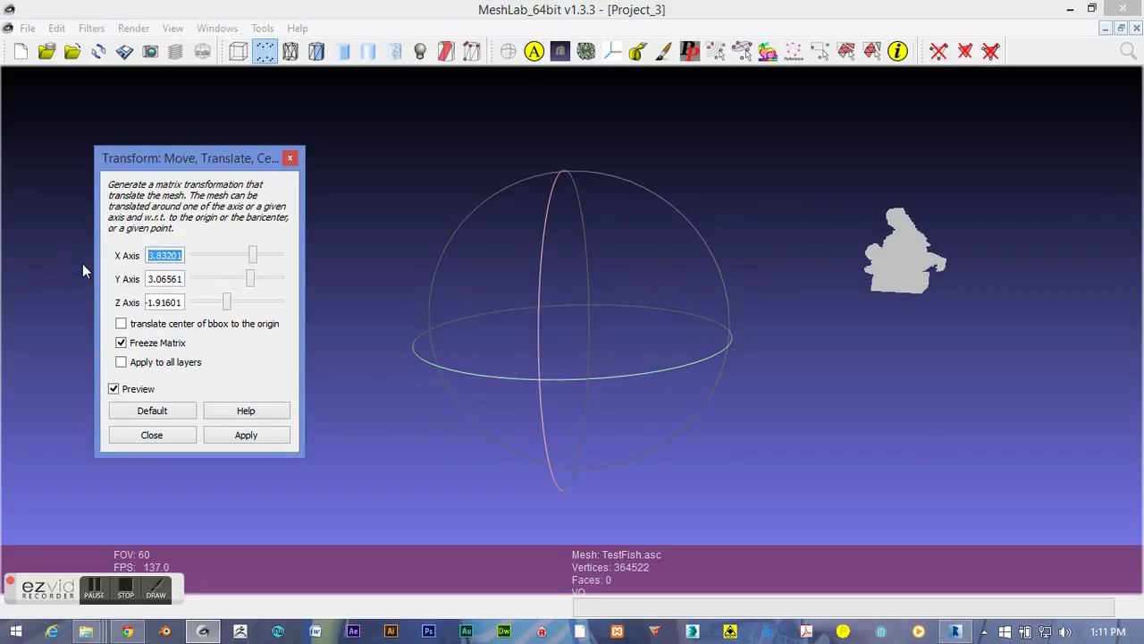
type("0")
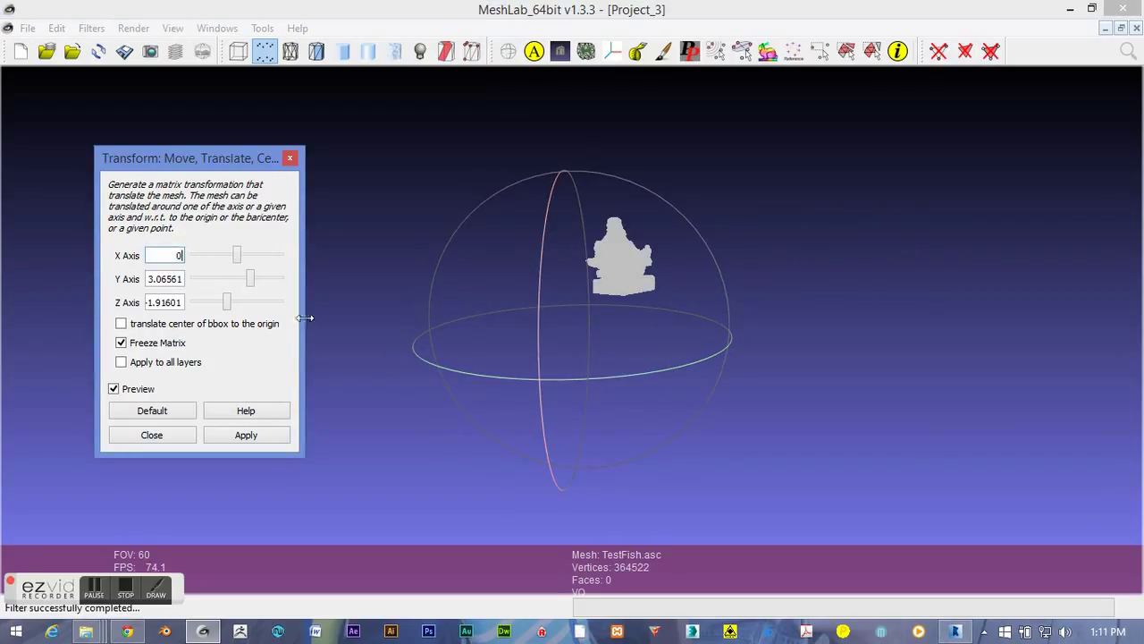
Set the Z offset to 3.2, nudge Y to 3.25721, and apply the translation
left_click_drag(225, 302, 250, 309)
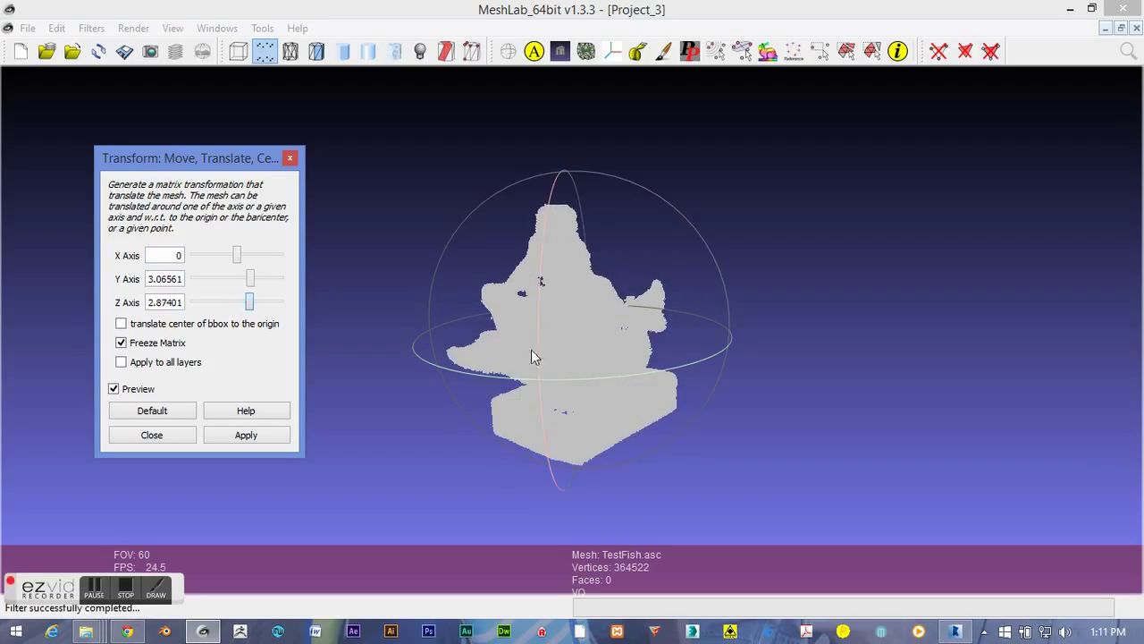
left_click_drag(531, 349, 794, 323)
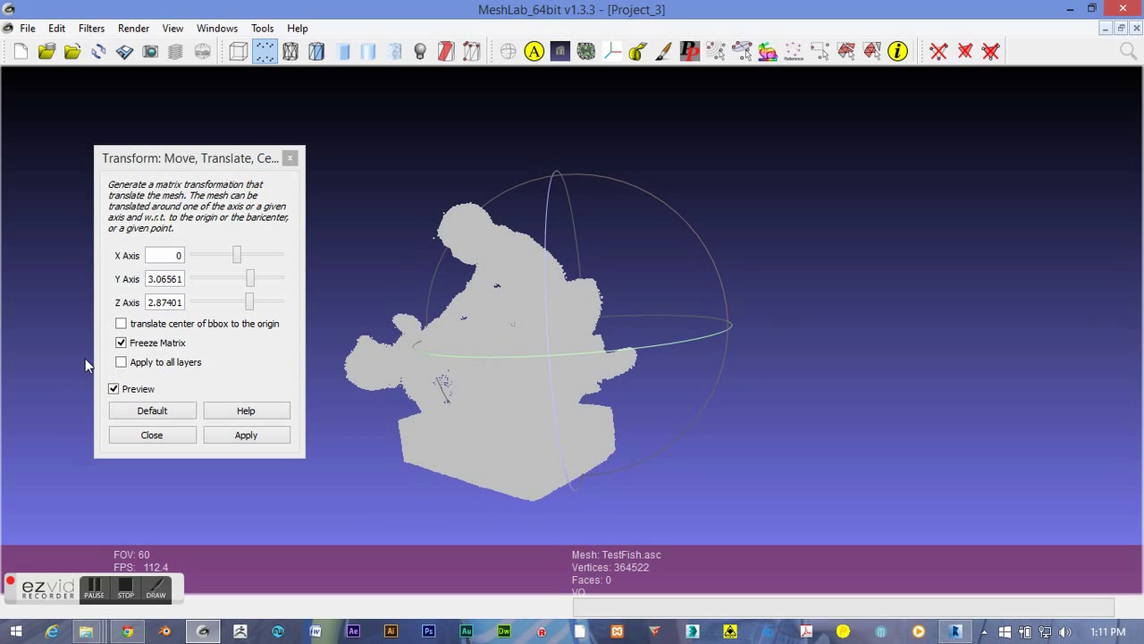
left_click_drag(149, 303, 205, 303)
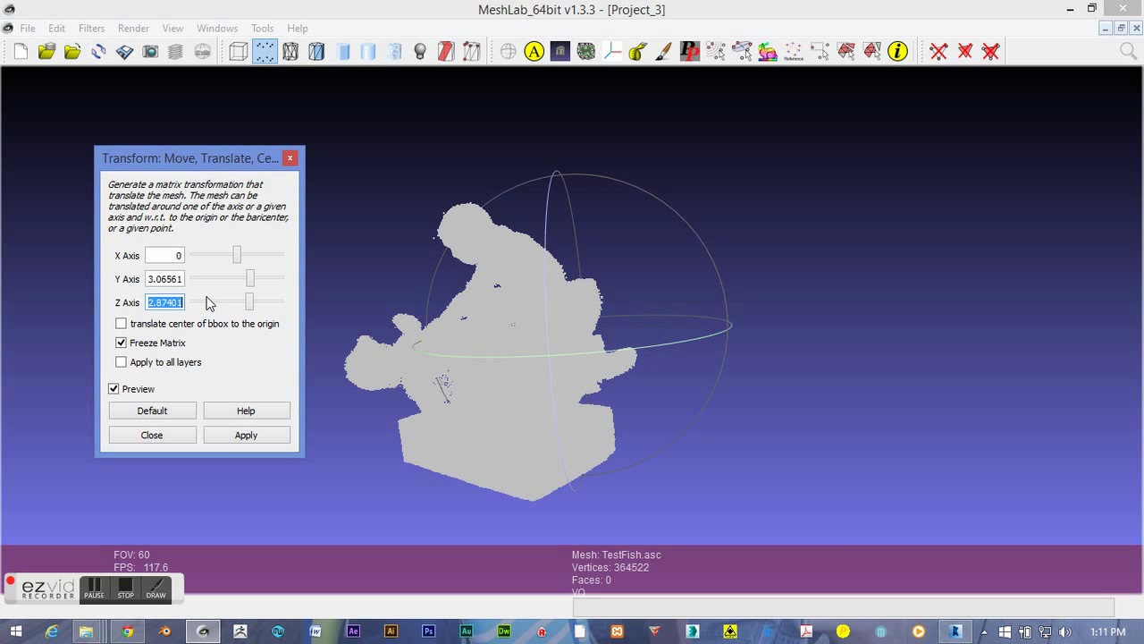
type("3")
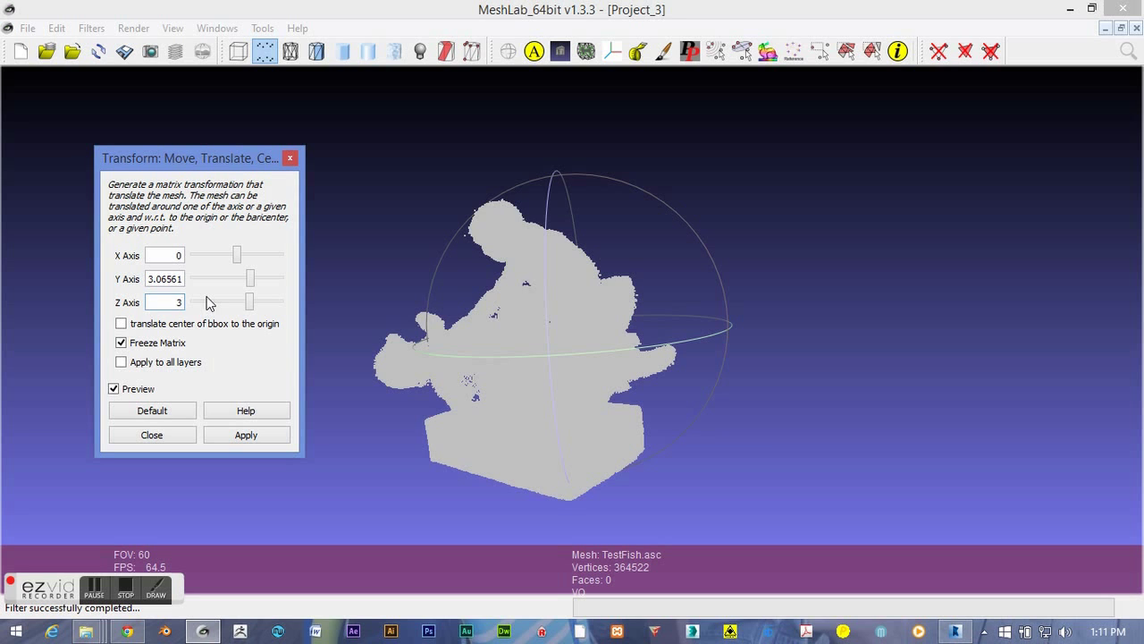
type(".5")
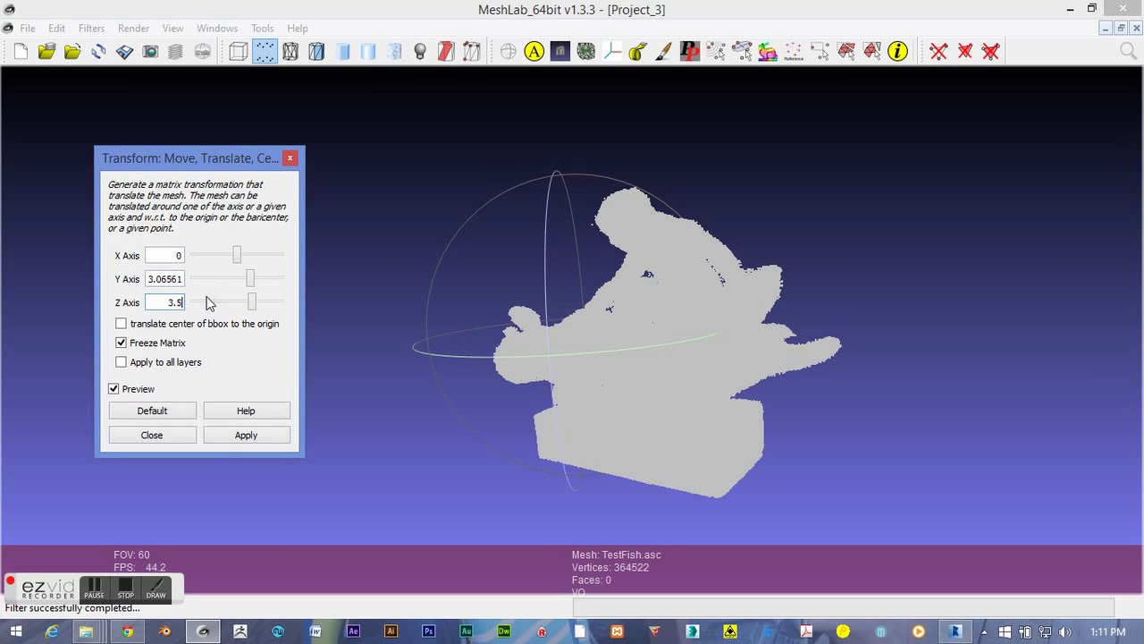
key("BackSpace")
type("2")
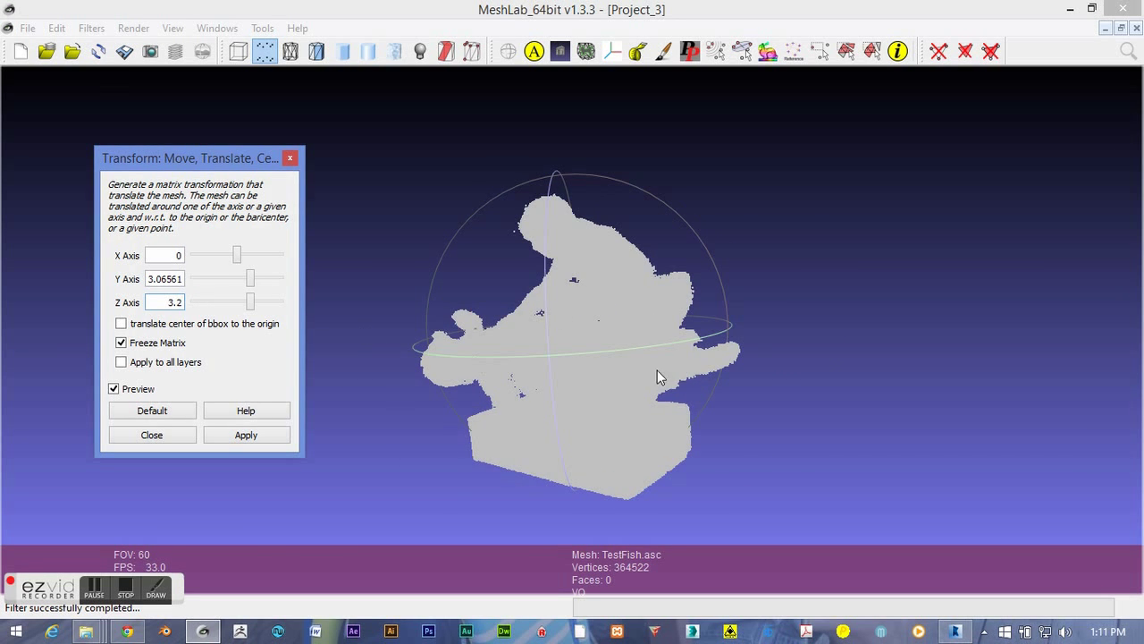
left_click_drag(657, 370, 586, 259)
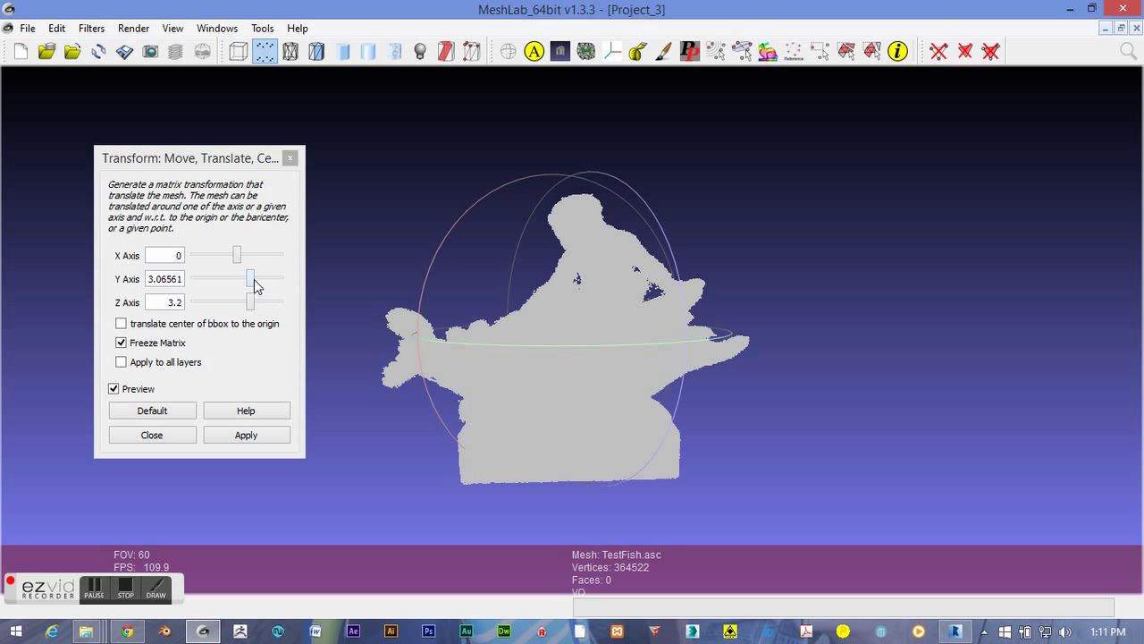
left_click(254, 285)
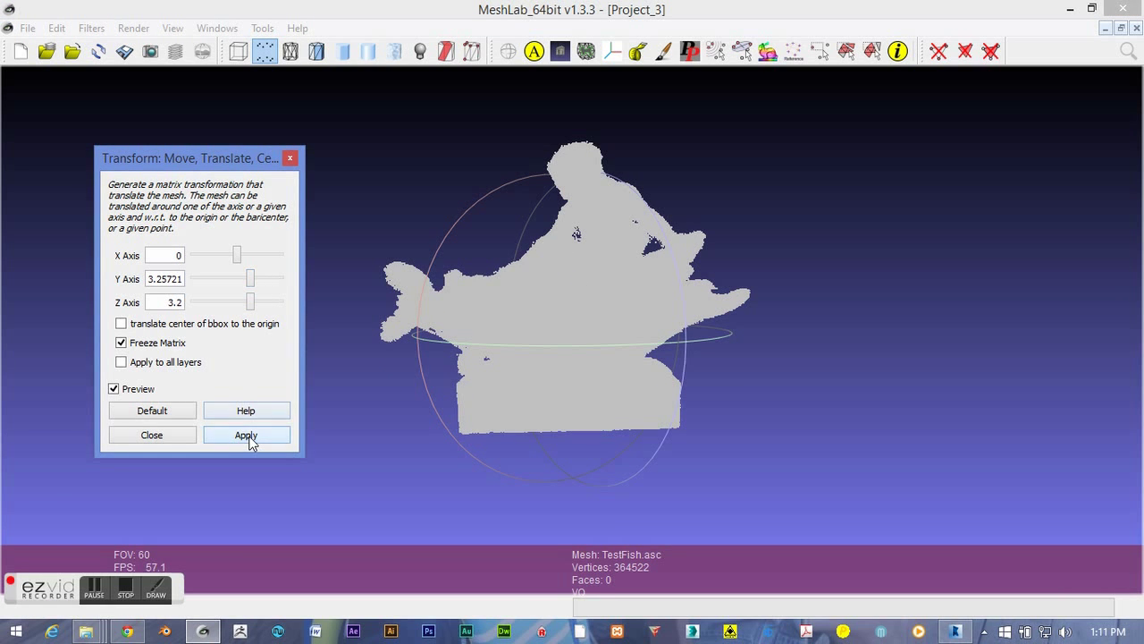
left_click(148, 435)
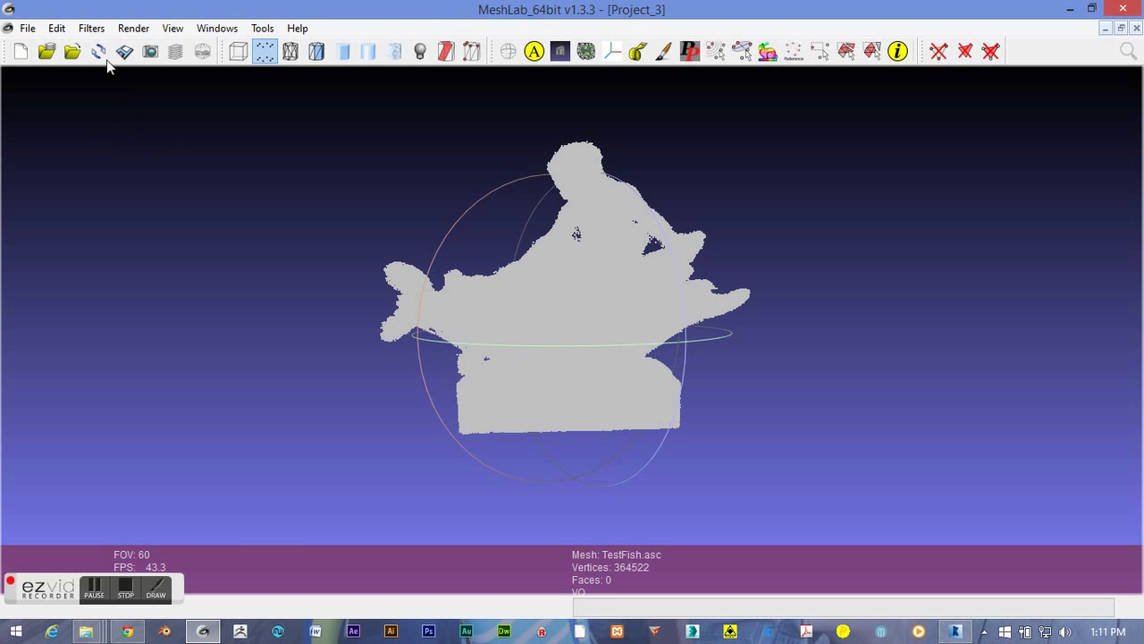
Run Poisson-disk Sampling at radius 0.002 with base mesh subsampling, yielding 320333 samples
left_click(91, 28)
mouse_move(121, 170)
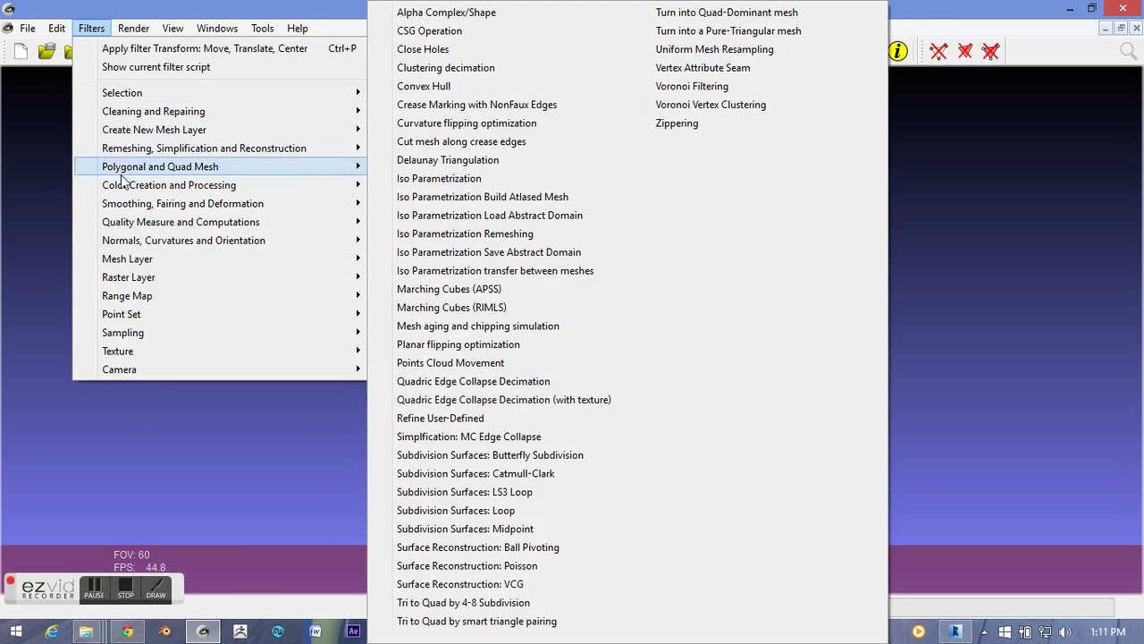
mouse_move(170, 331)
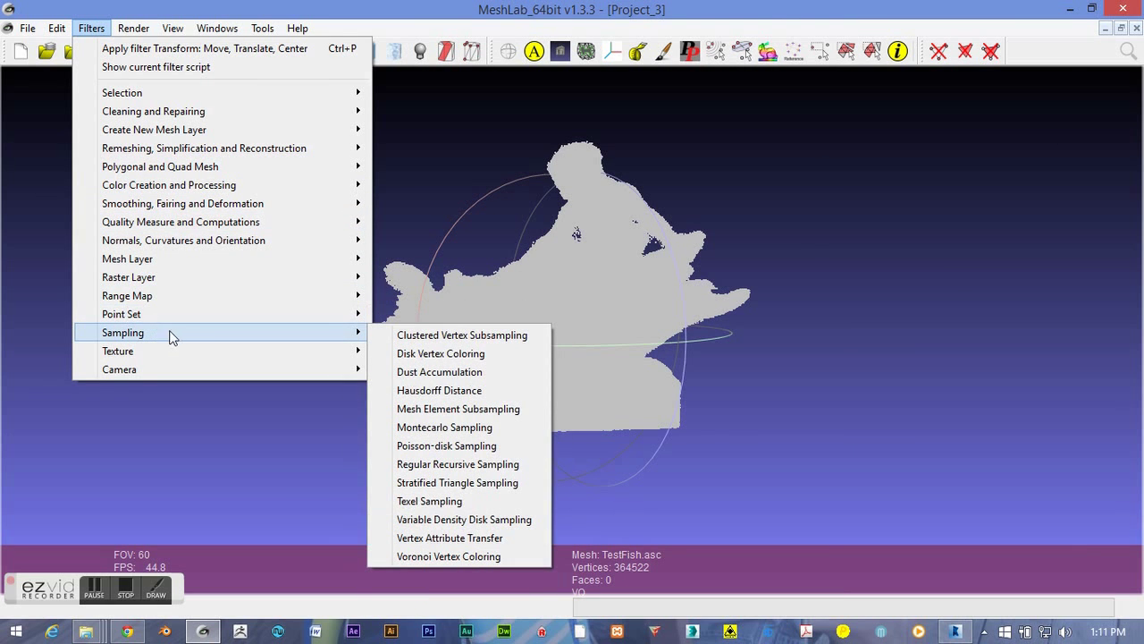
left_click(464, 447)
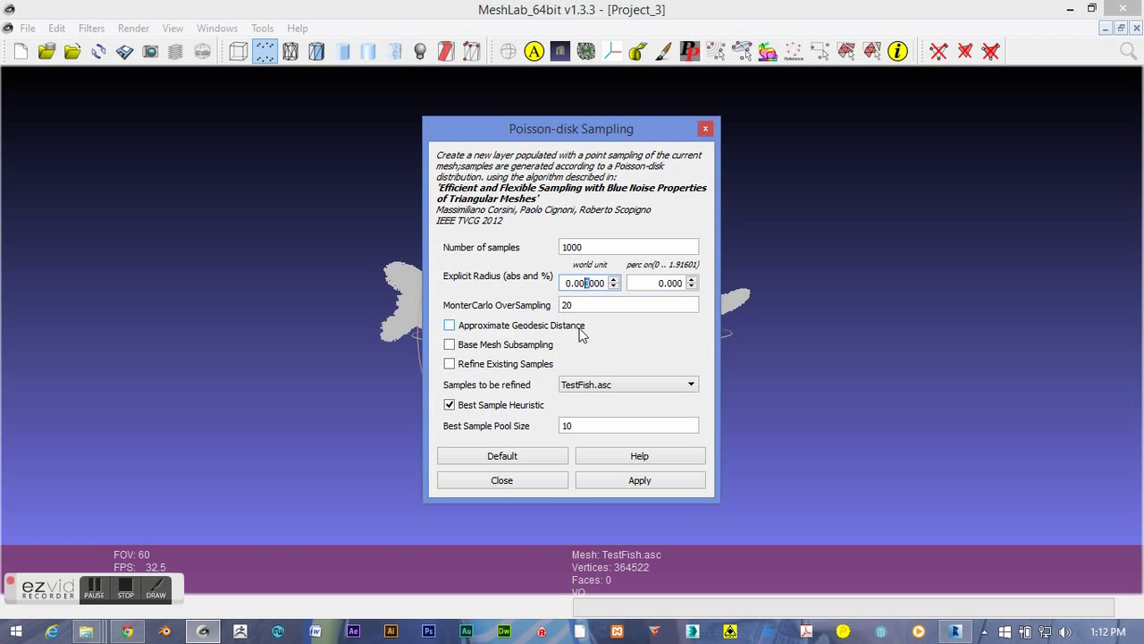
type("2")
left_click(652, 482)
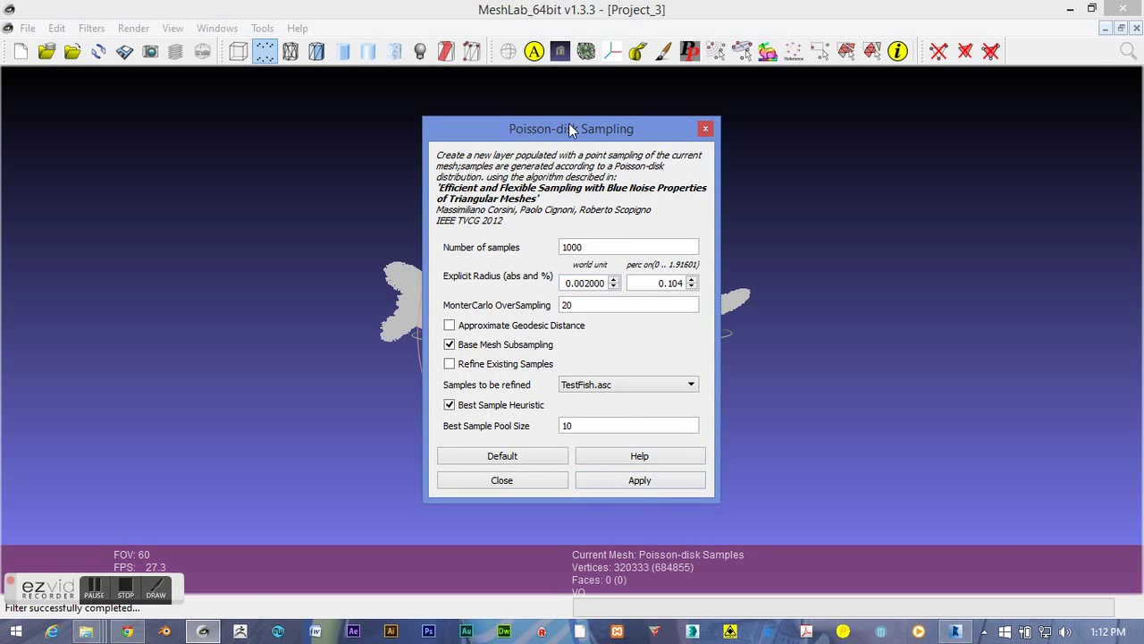
left_click_drag(569, 123, 170, 125)
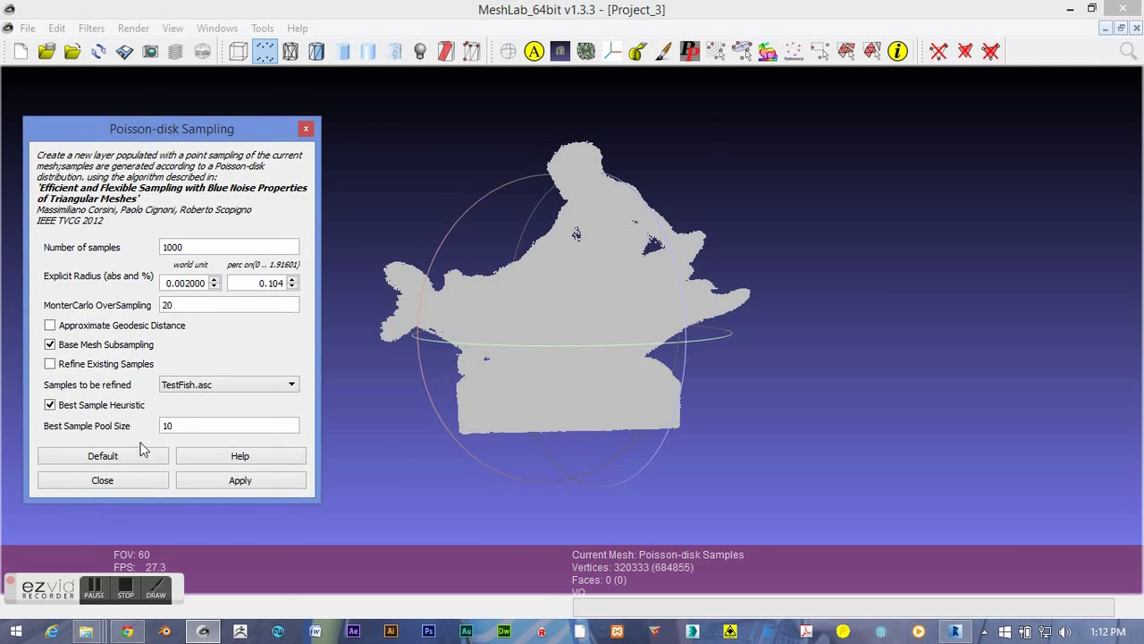
left_click(137, 480)
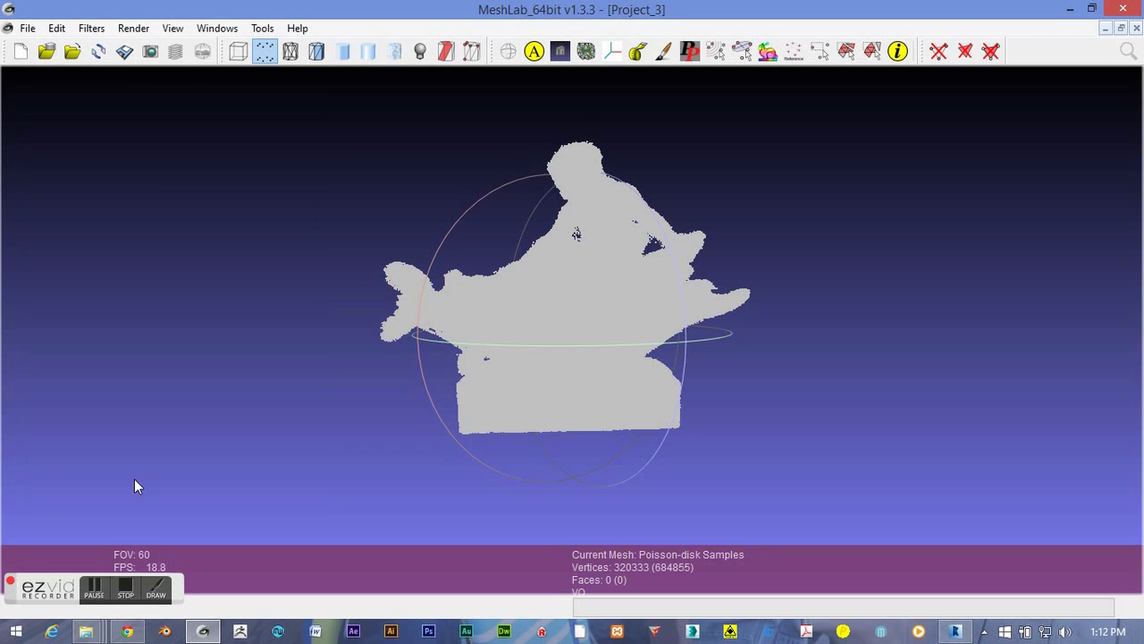
Delete the TestFish.asc layer with Delete Current Mesh in the layer dialog
left_click(176, 51)
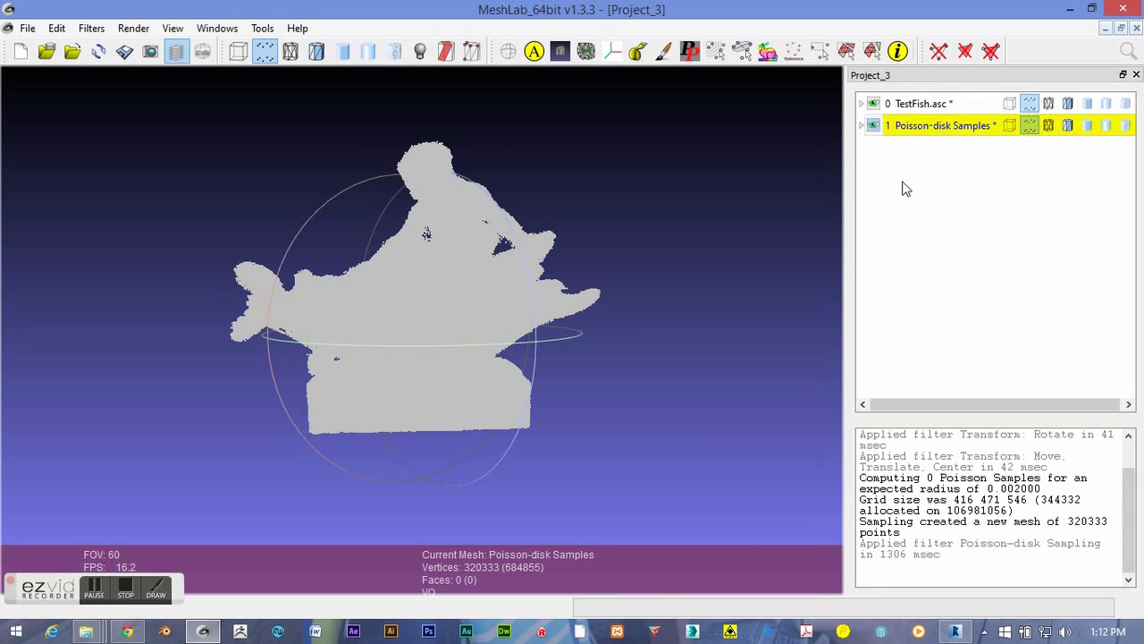
left_click(912, 104)
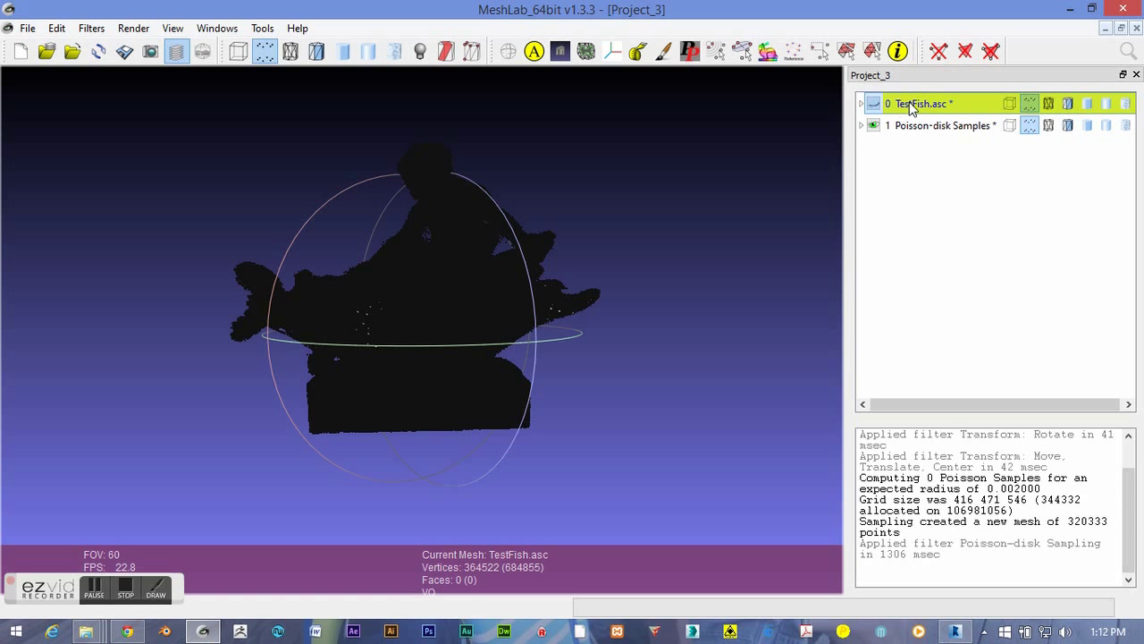
right_click(912, 105)
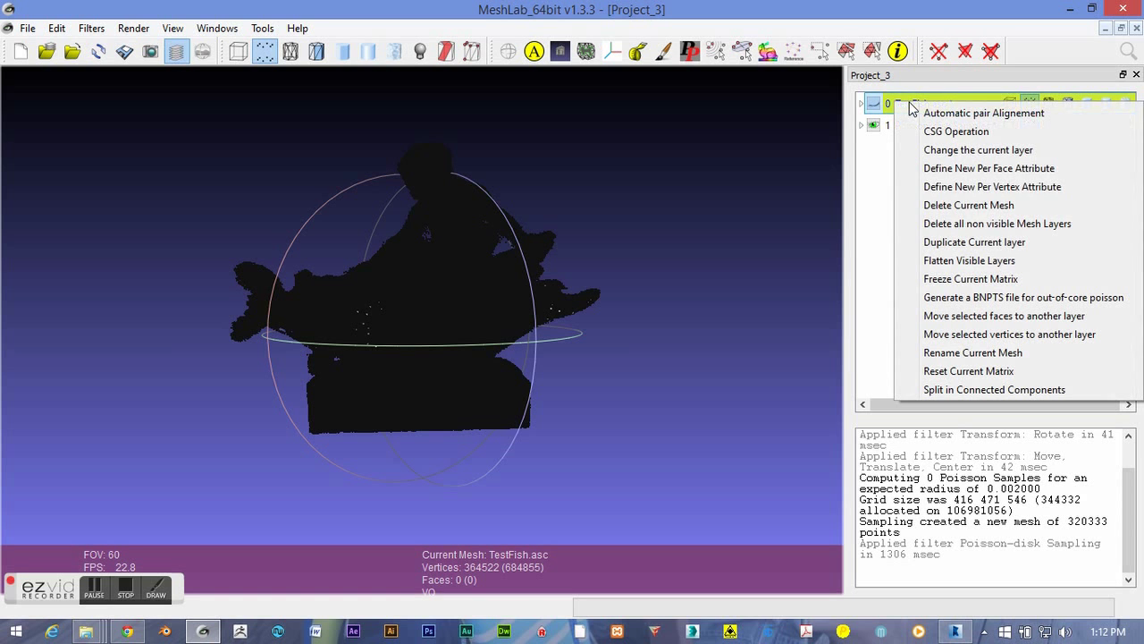
left_click(987, 206)
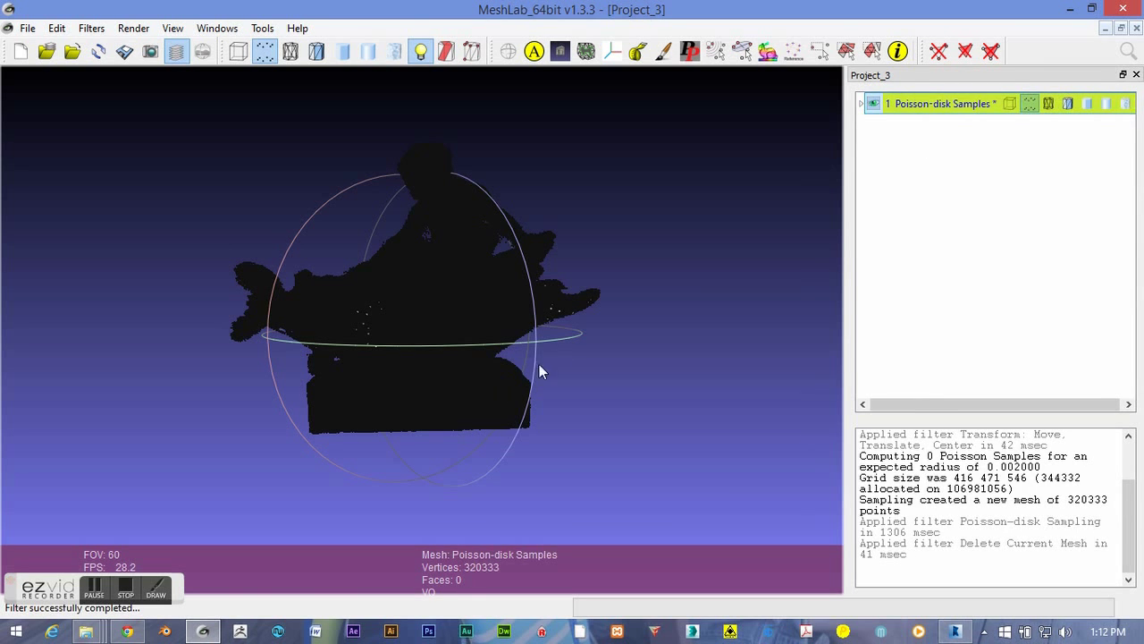
left_click_drag(539, 365, 564, 342)
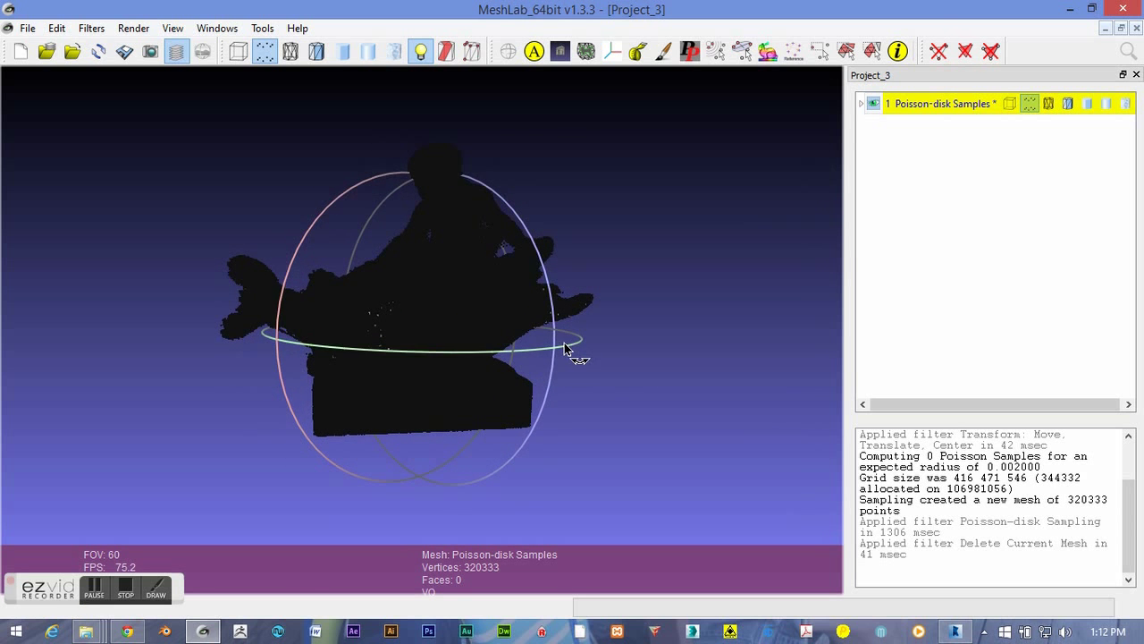
left_click(93, 29)
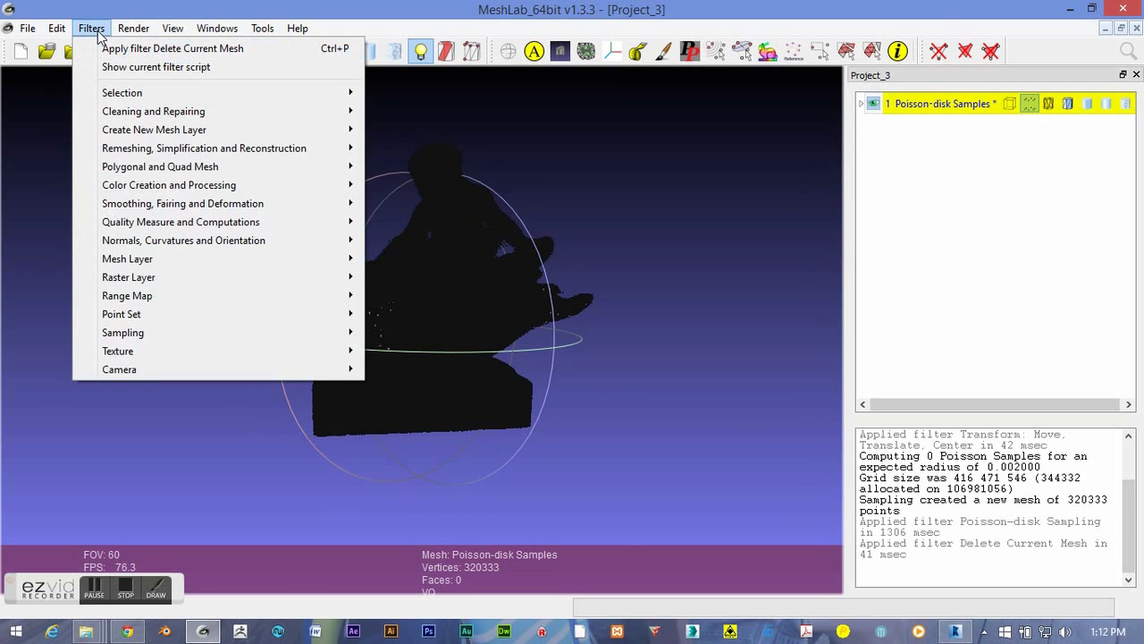
Compute normals for the Poisson-disk Samples points with 20 neighbours and 1 smoothing iteration
mouse_move(348, 315)
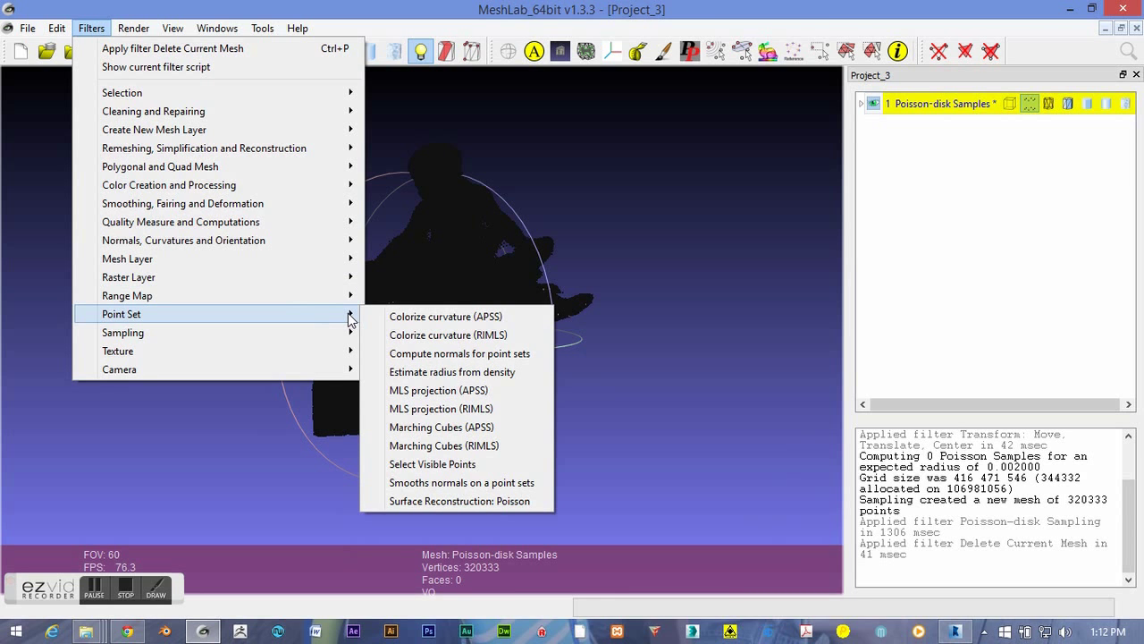
left_click(427, 354)
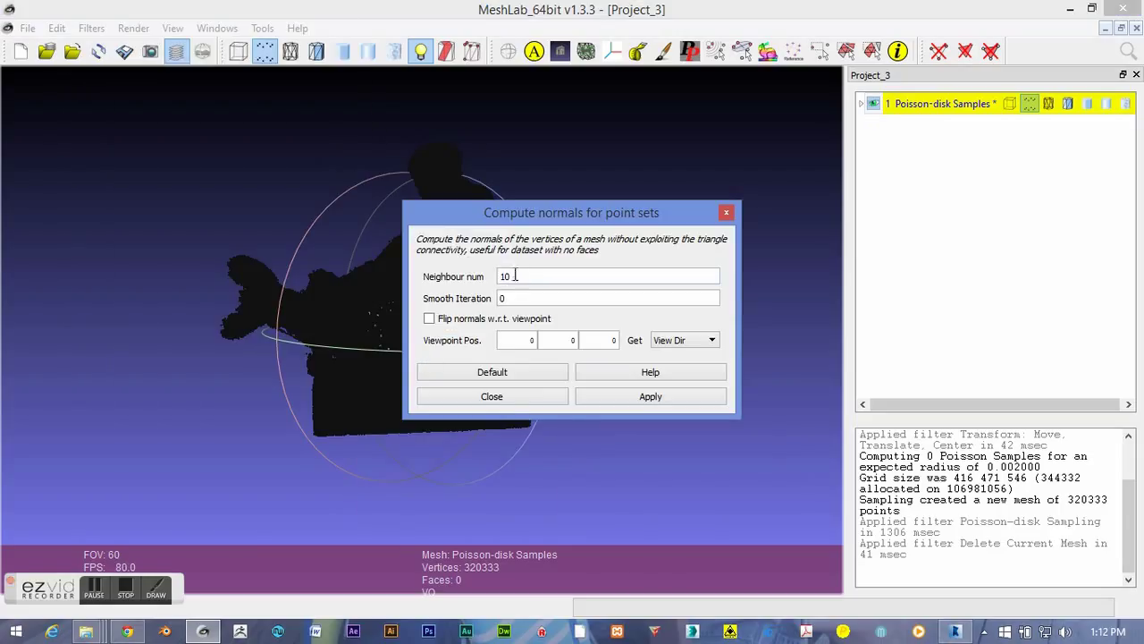
left_click_drag(515, 276, 473, 278)
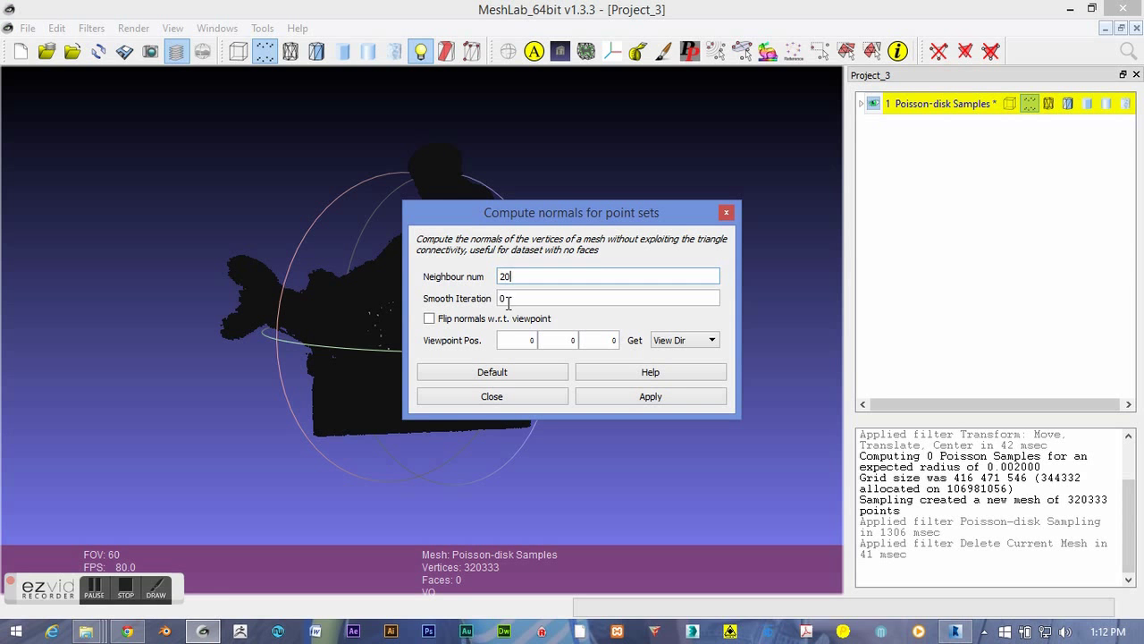
type("1")
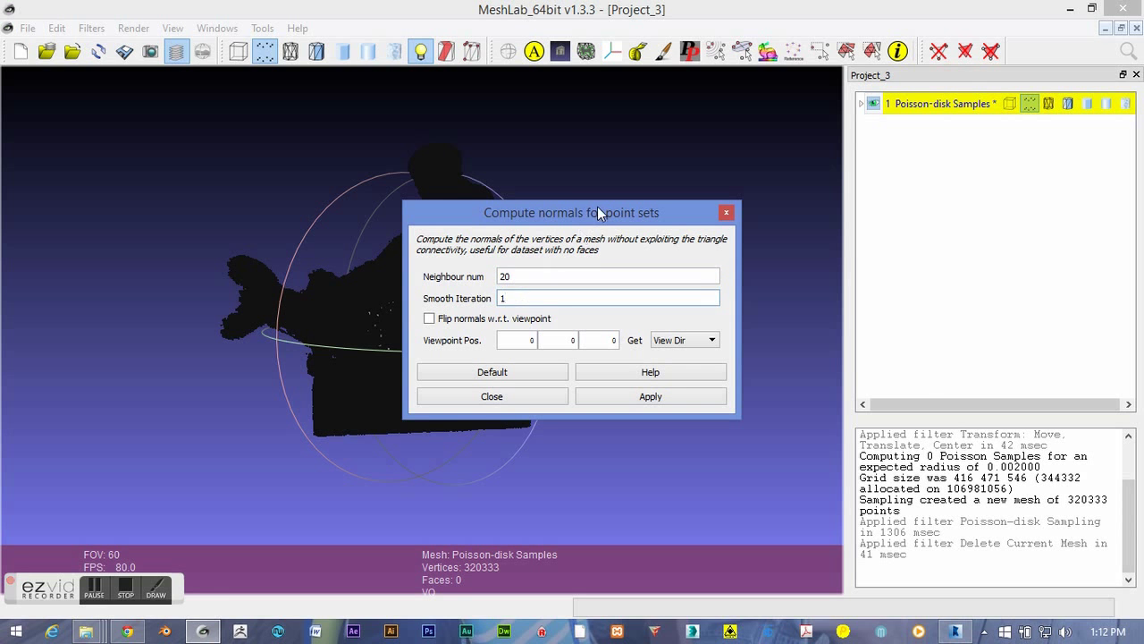
left_click_drag(597, 206, 782, 182)
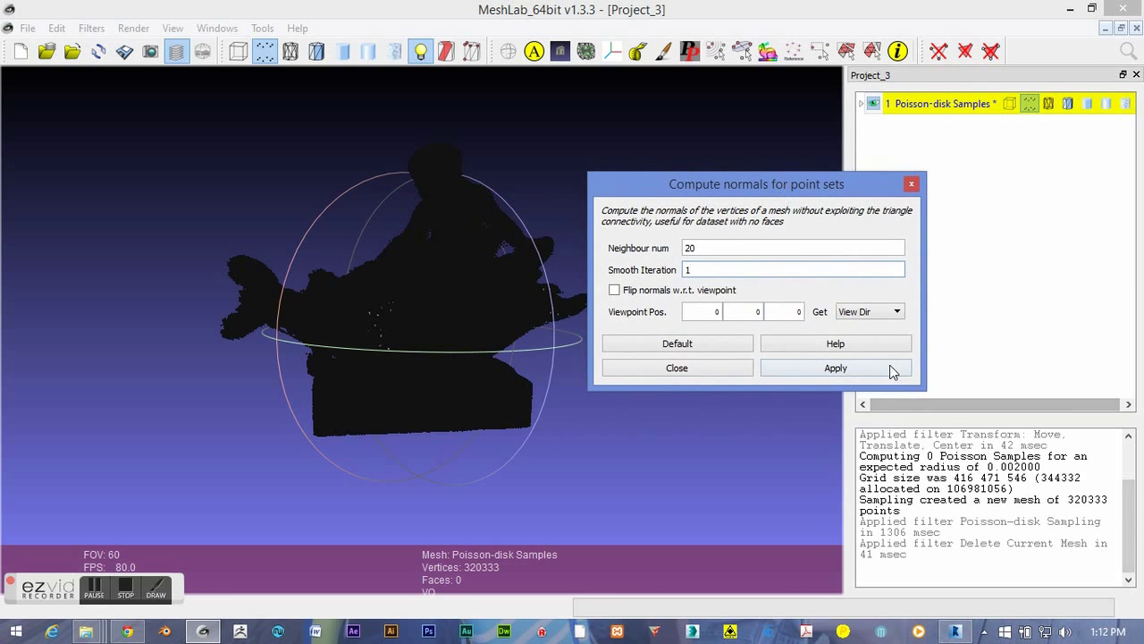
left_click(876, 368)
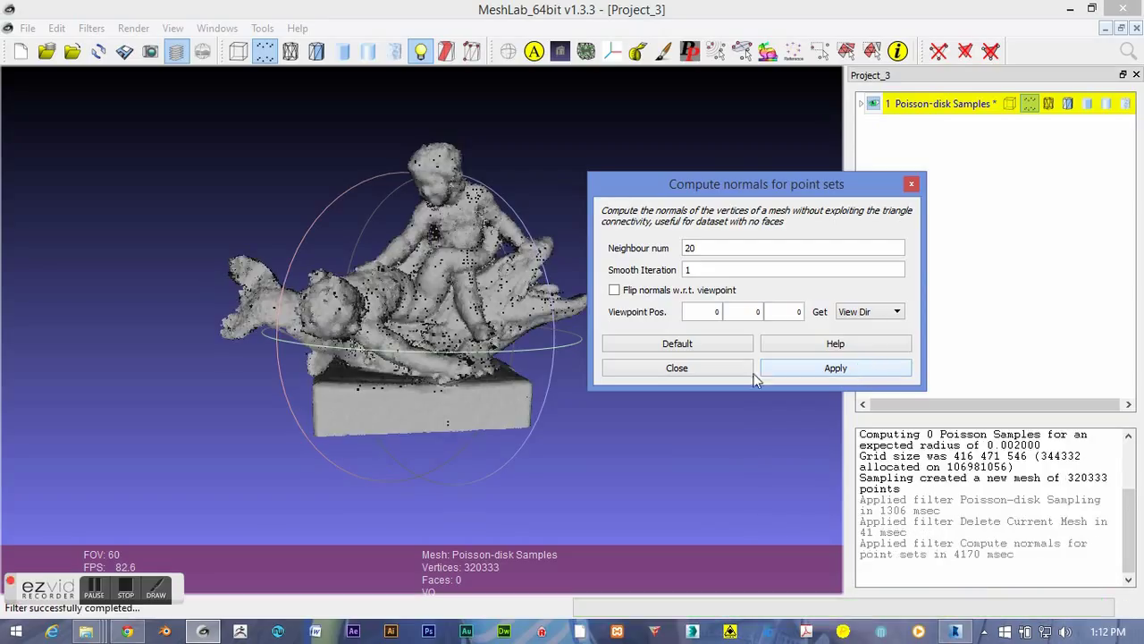
left_click(677, 368)
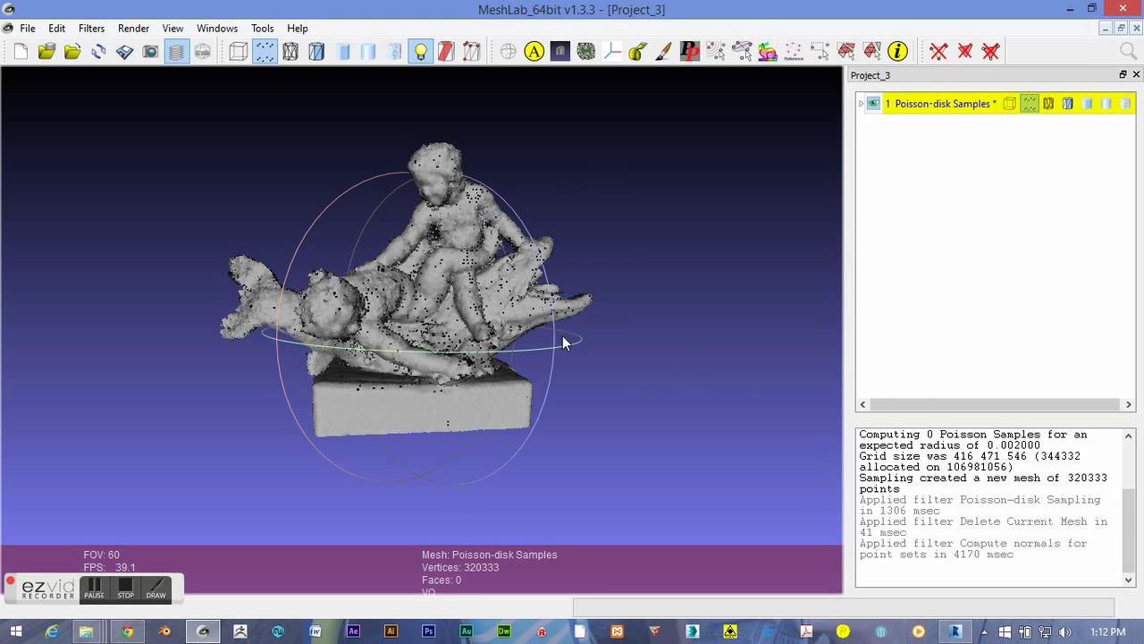
left_click_drag(420, 354, 310, 340)
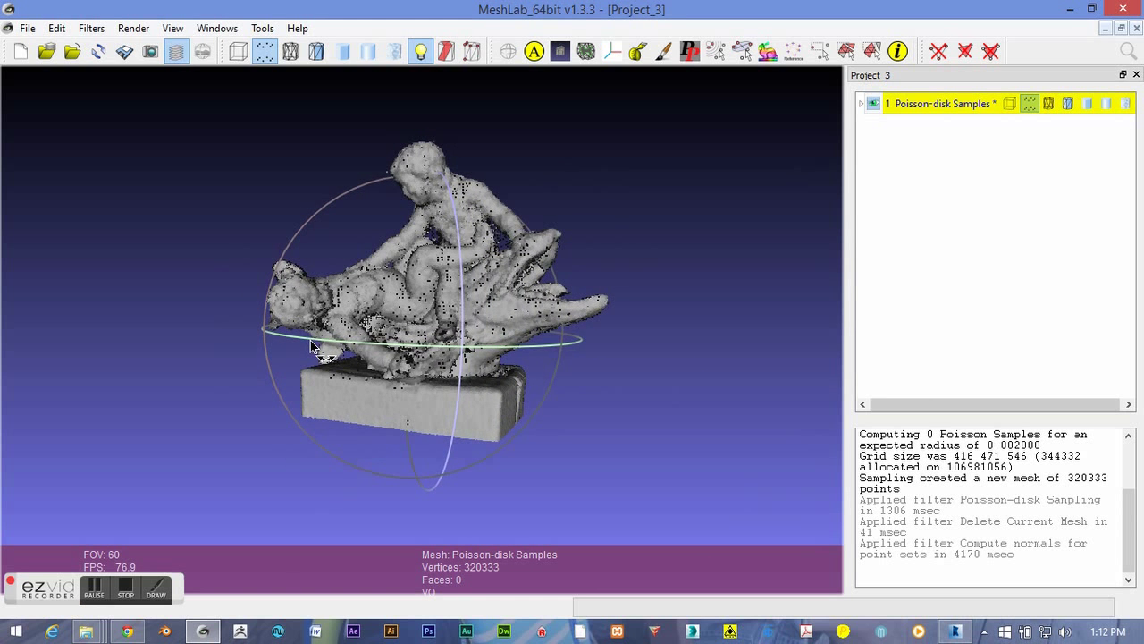
left_click(93, 34)
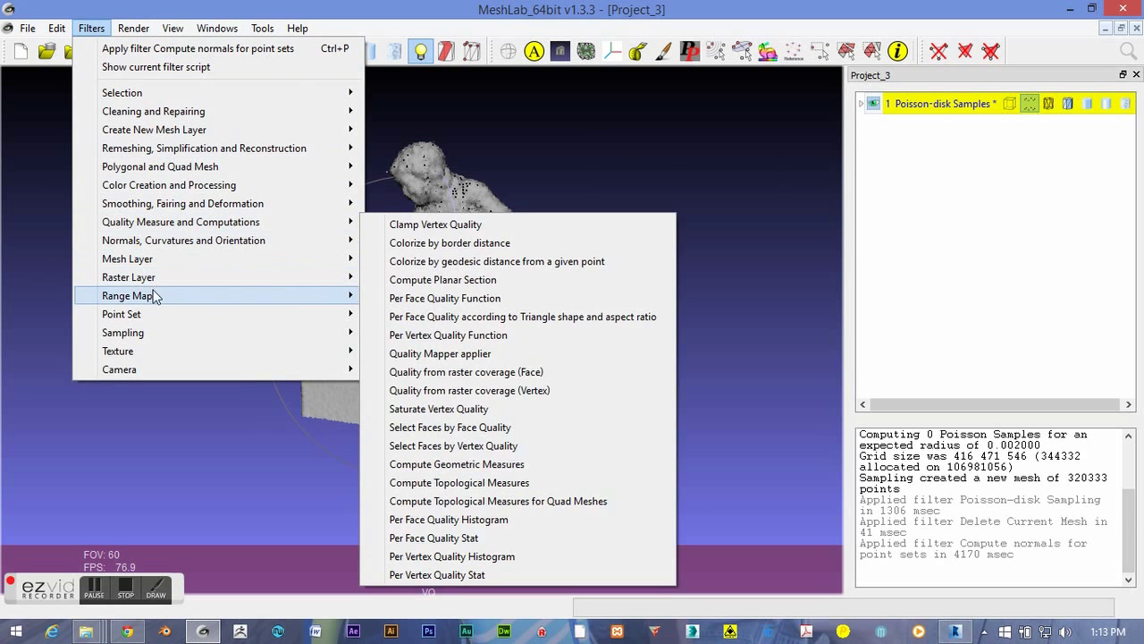
Run Poisson reconstruction at octree depth 11, solver divide 9, producing a 312855-vertex, 625734-face mesh
mouse_move(150, 315)
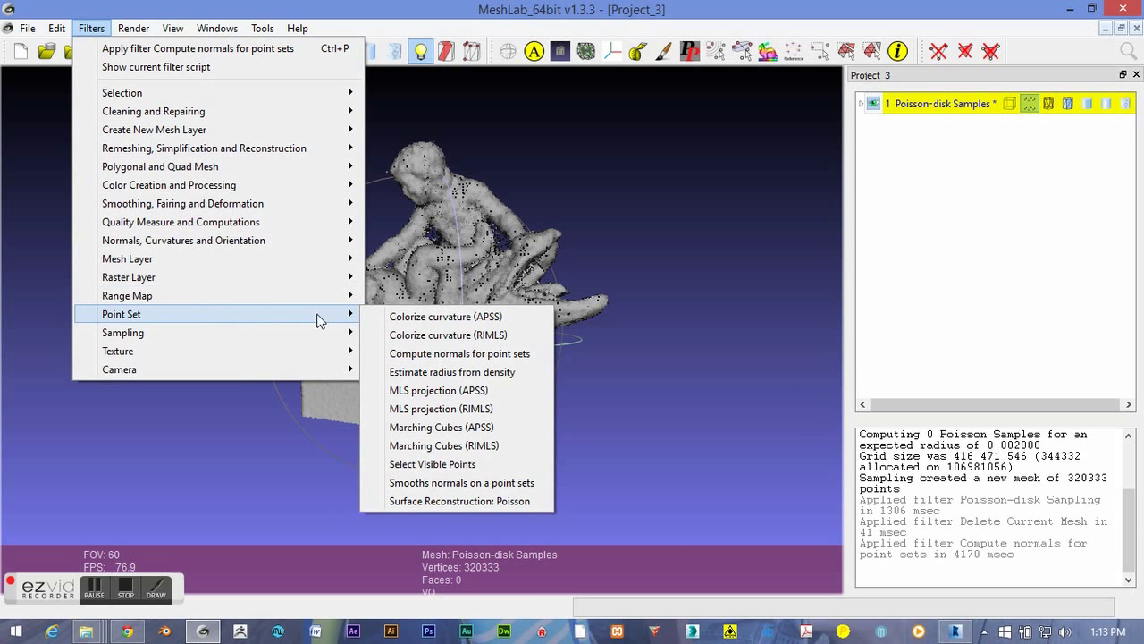
left_click(475, 502)
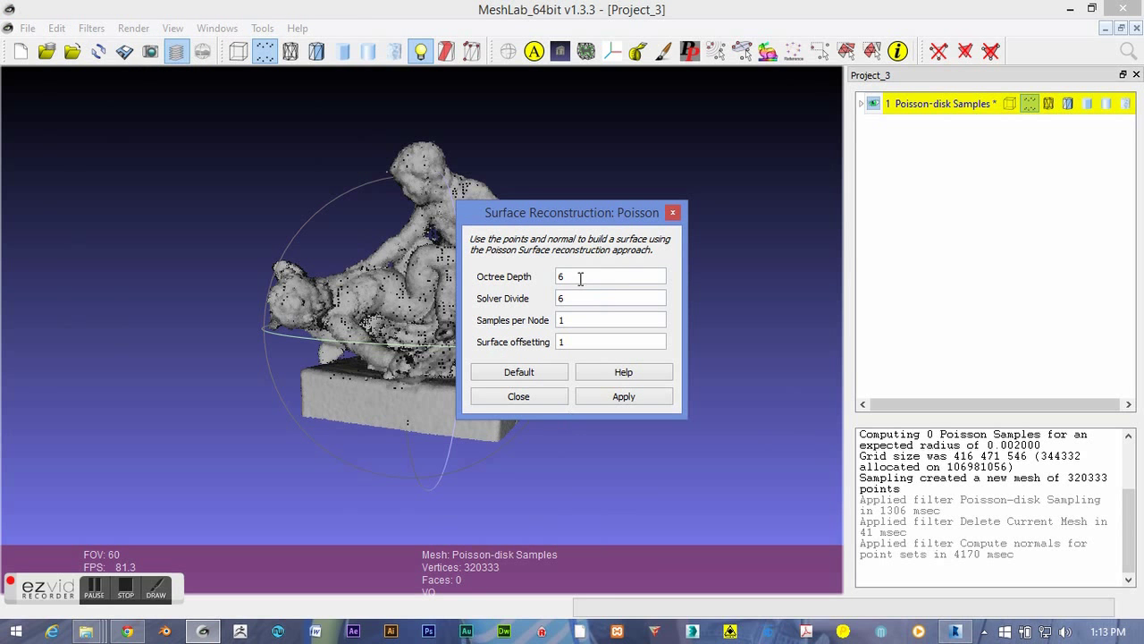
left_click_drag(558, 212, 117, 206)
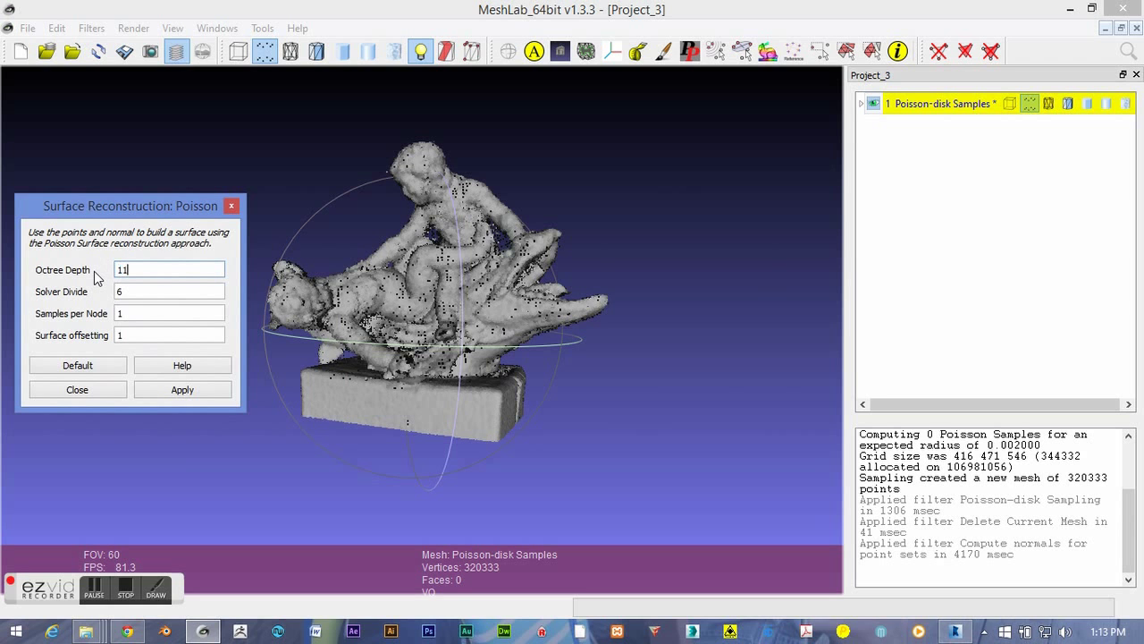
key("Tab")
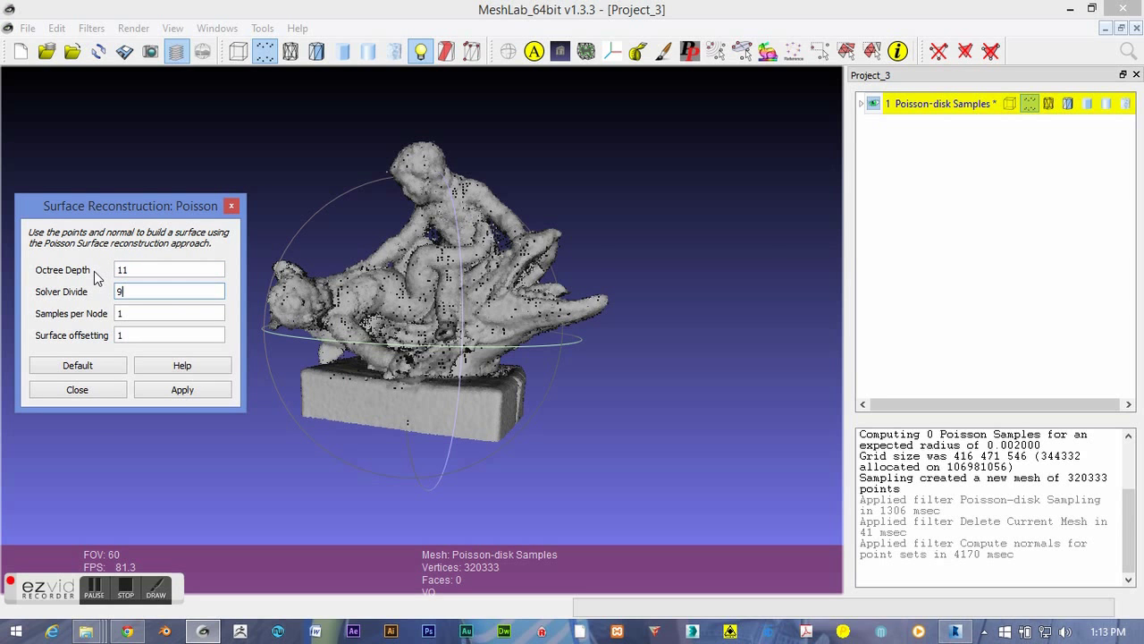
type("9")
left_click(182, 390)
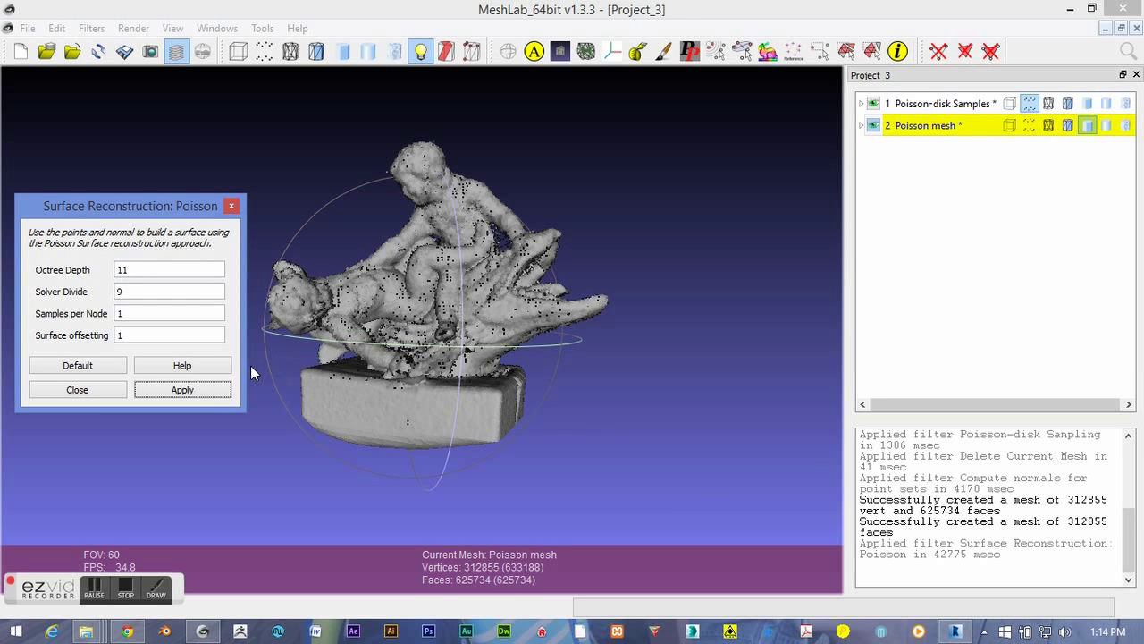
left_click(79, 390)
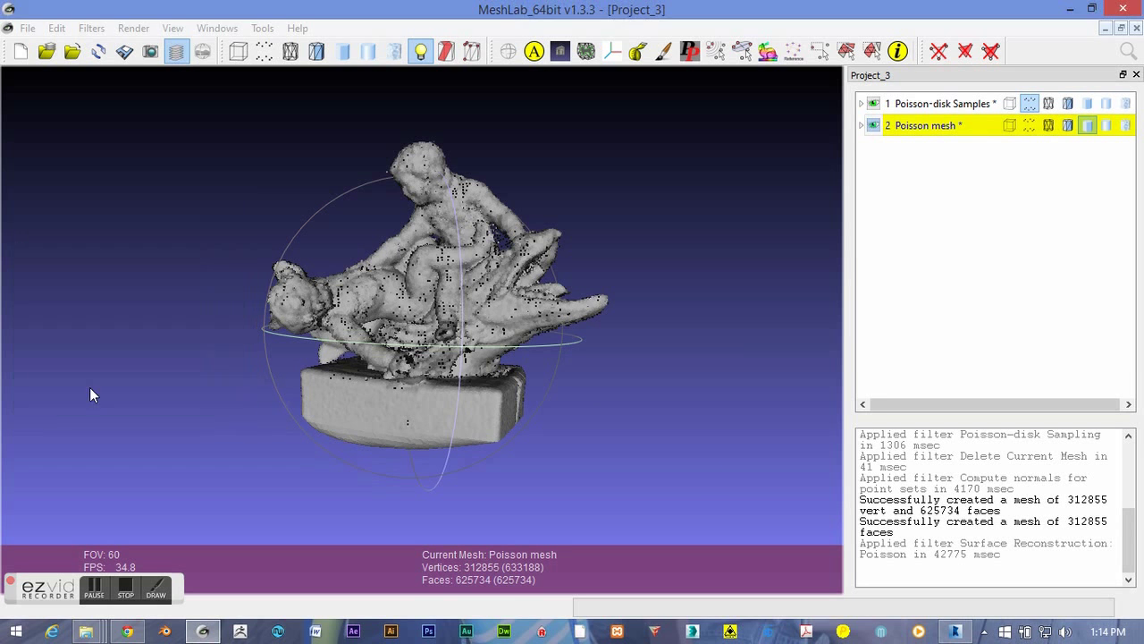
Hide and then delete the Poisson-disk Samples layer, keeping only the Poisson mesh
left_click(874, 104)
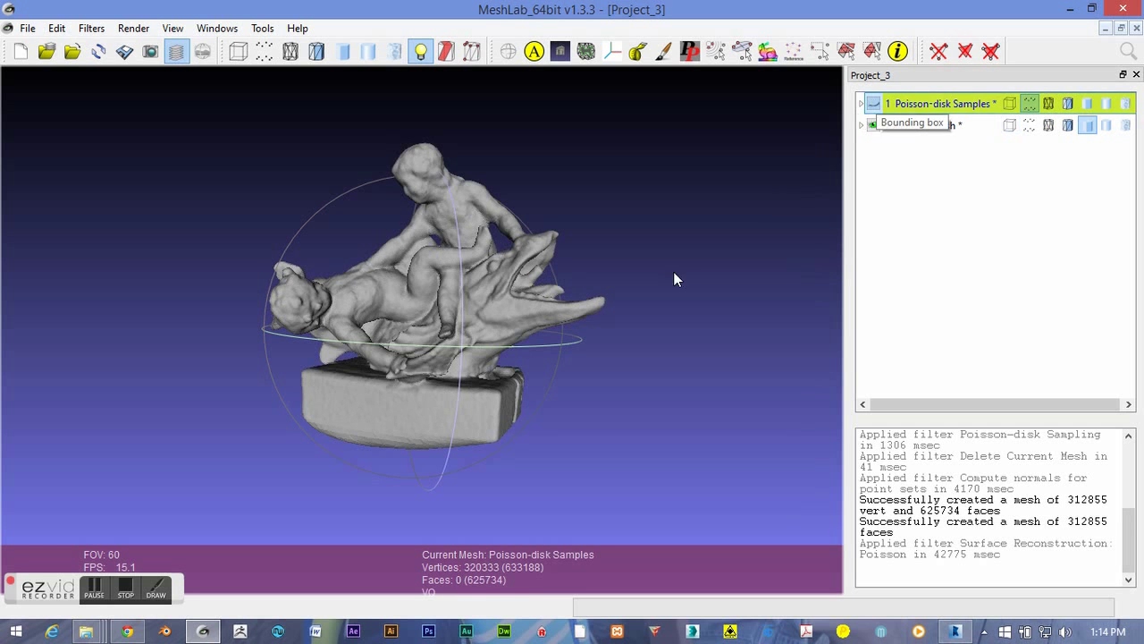
left_click_drag(420, 358, 279, 306)
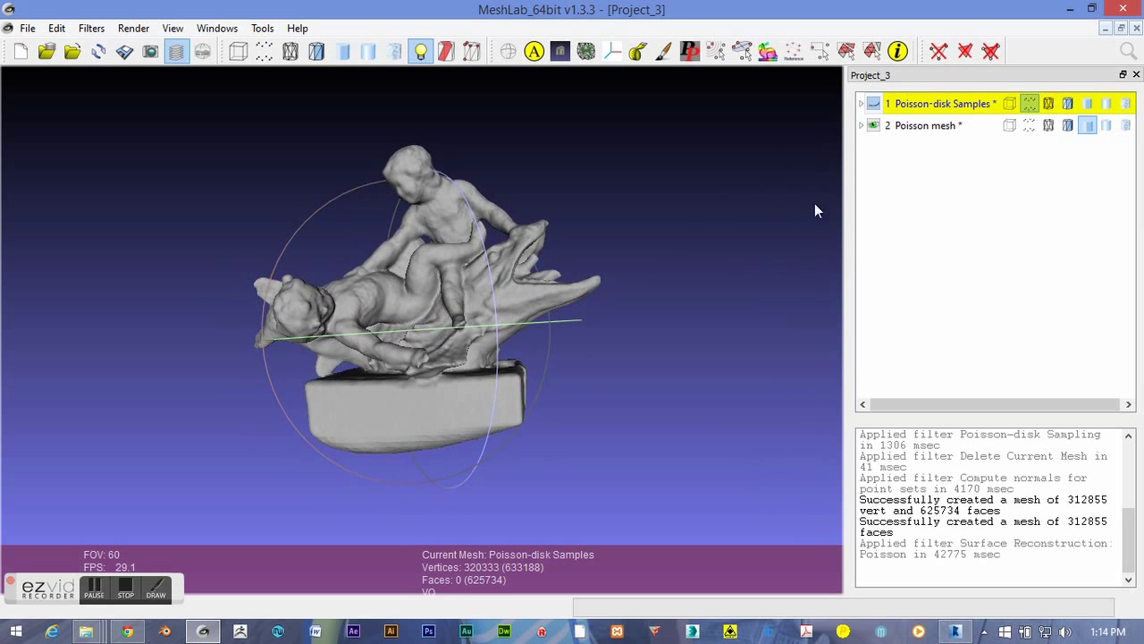
right_click(930, 106)
left_click(955, 204)
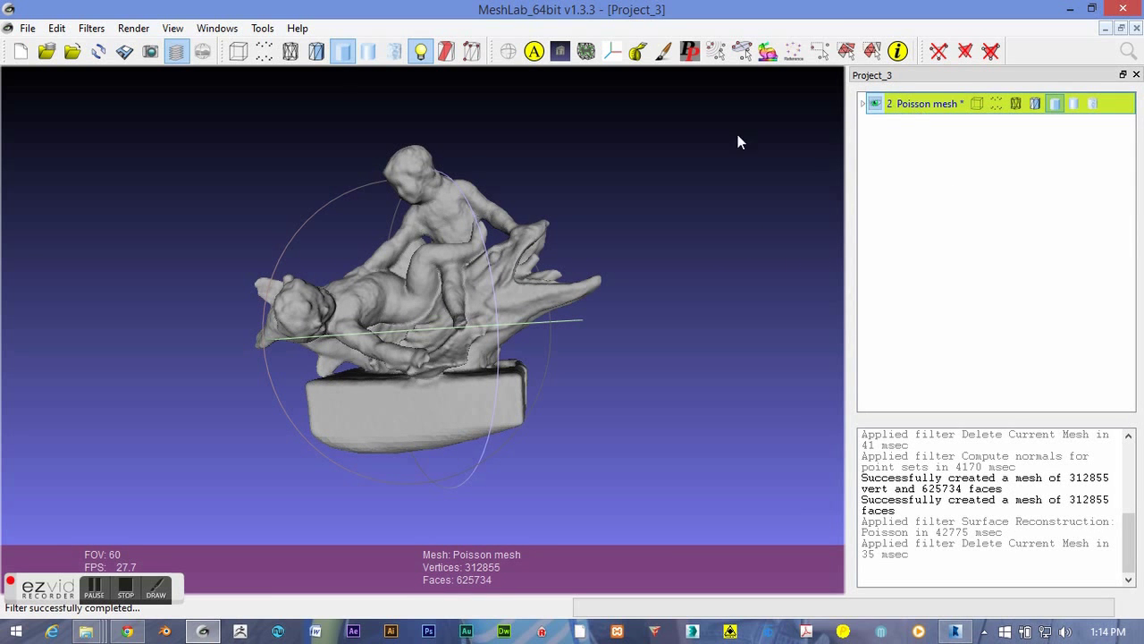
left_click(27, 28)
Save the Poisson mesh to Documents as TestFish.obj (Wavefront OBJ) with vertex normals
left_click(81, 186)
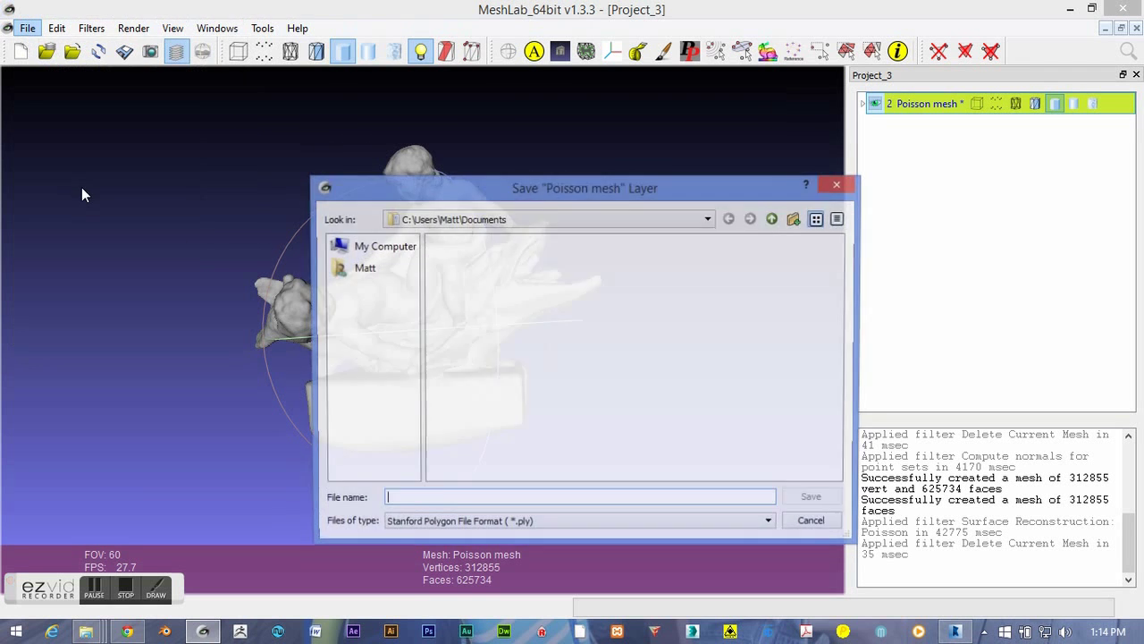
left_click(570, 525)
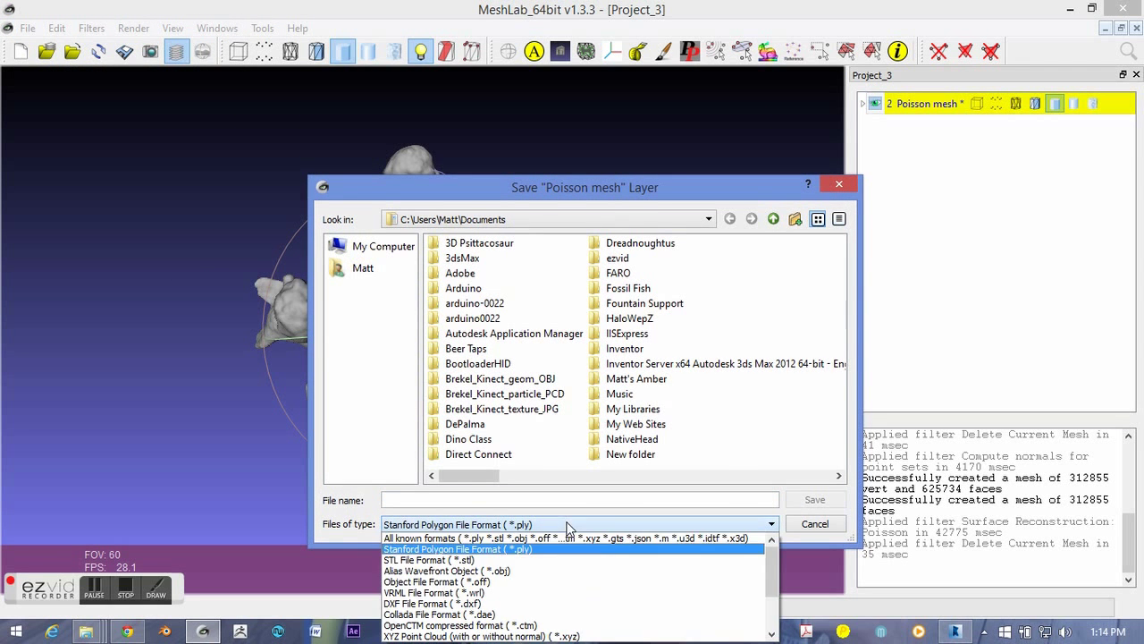
left_click(507, 571)
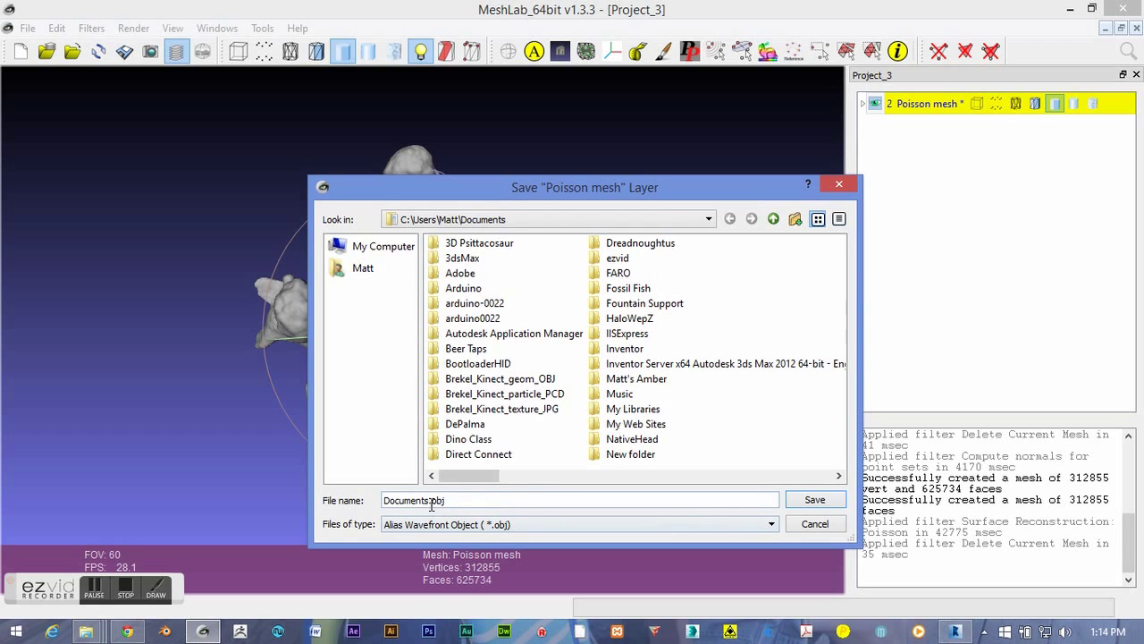
left_click_drag(430, 500, 346, 496)
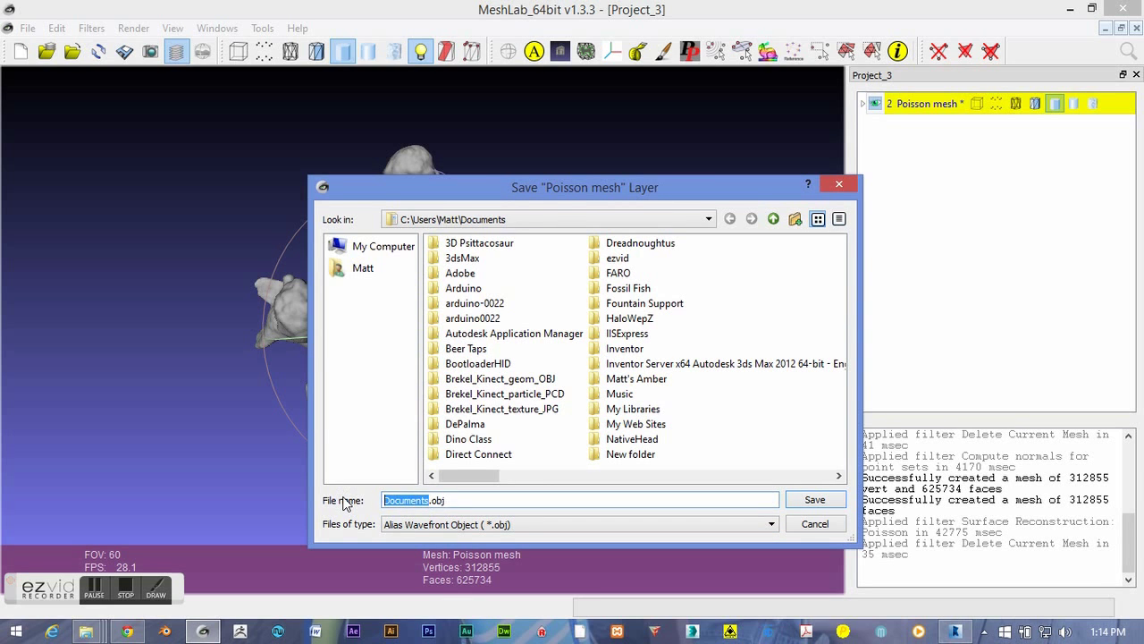
type("TestFish")
left_click(824, 503)
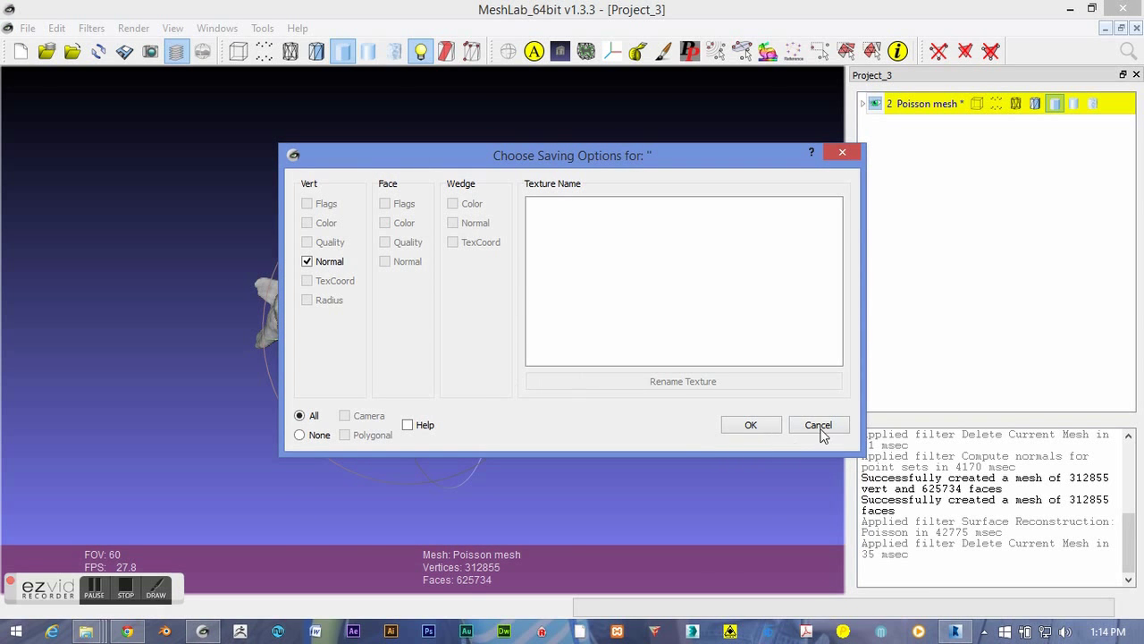
left_click(751, 426)
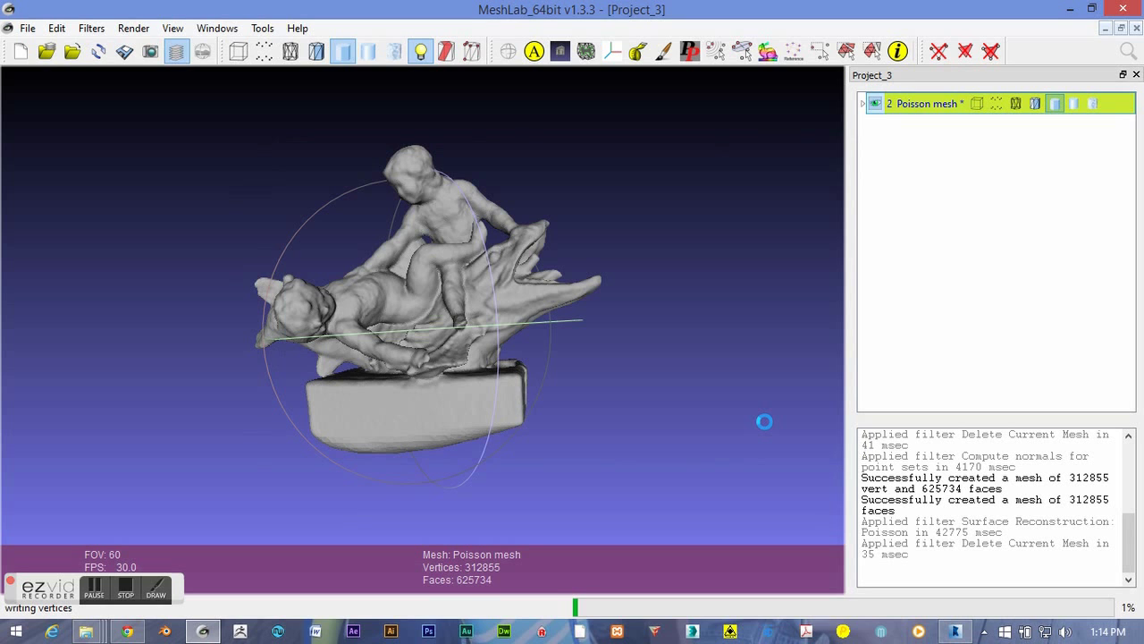